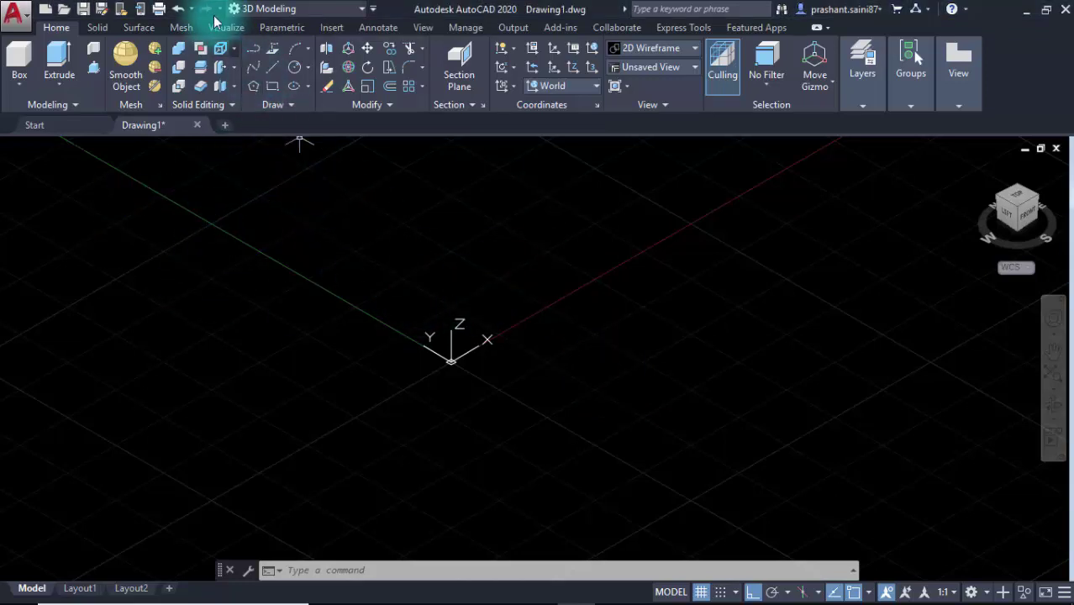
- Switch the workspace to 3D Basics and then back to 3D Modeling
click(276, 8)
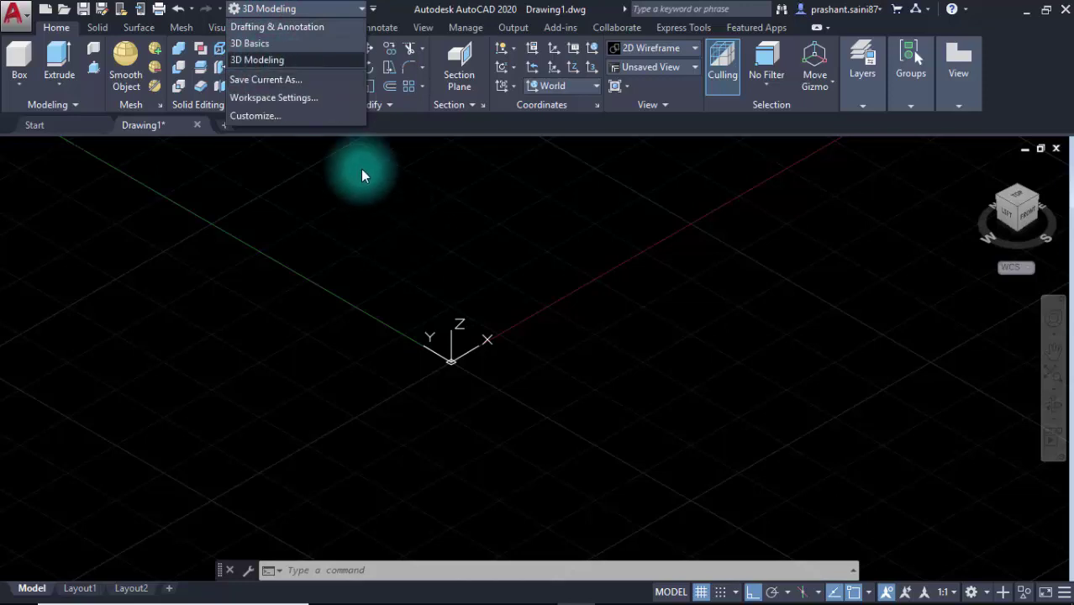
click(260, 47)
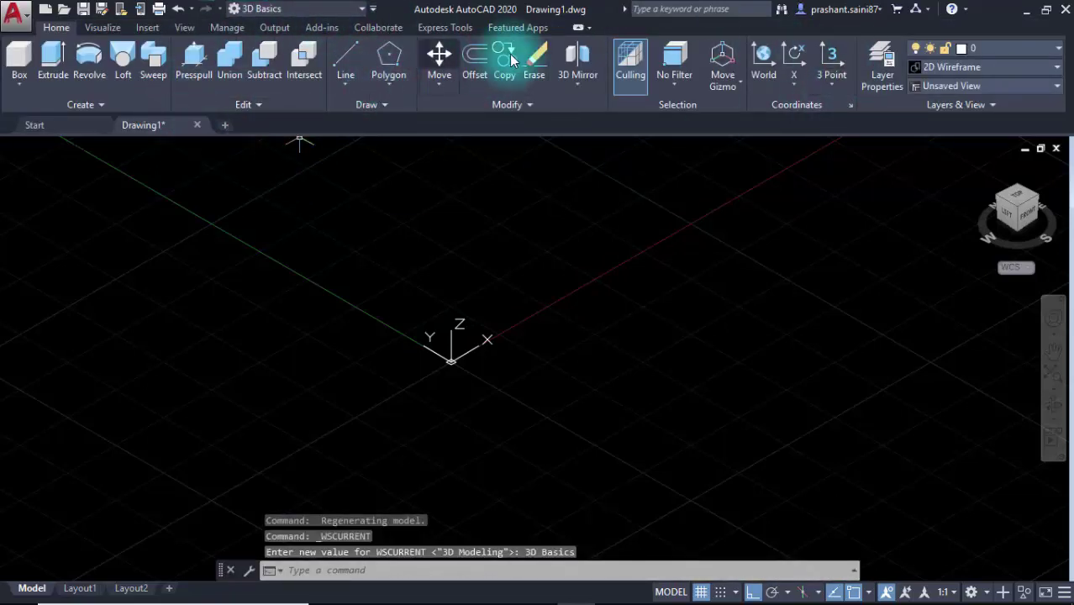
click(271, 8)
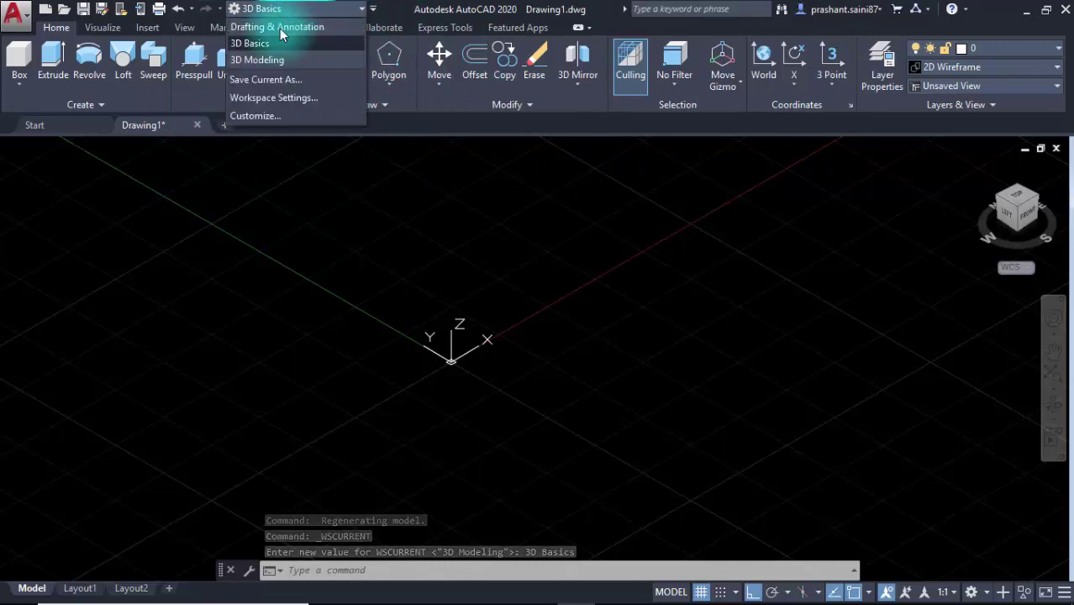
click(259, 61)
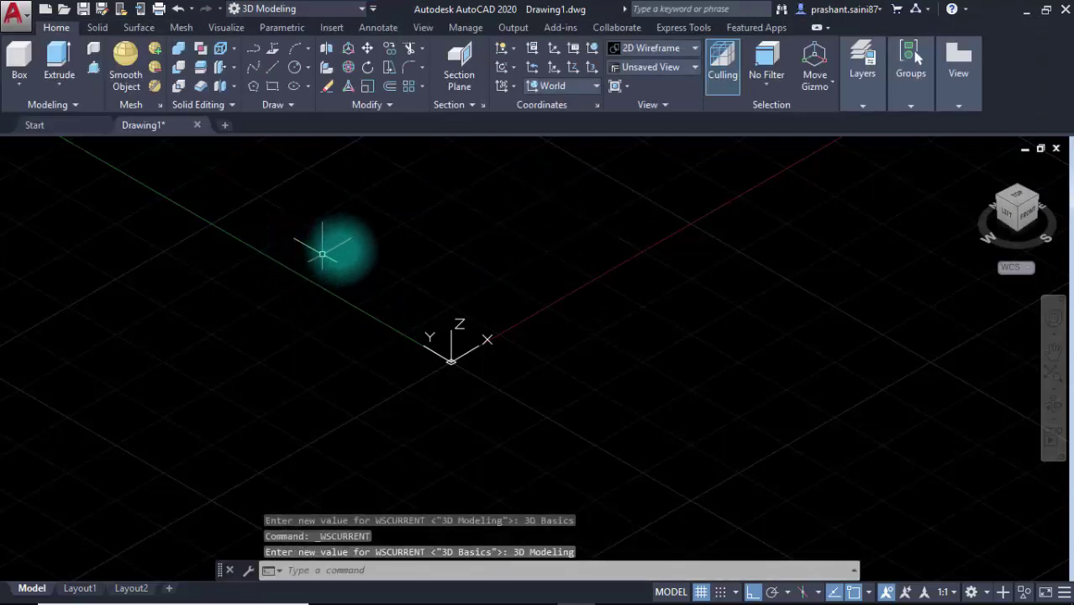
- Draw a 50-unit cube box solid with its first corner at 0,0
click(10, 87)
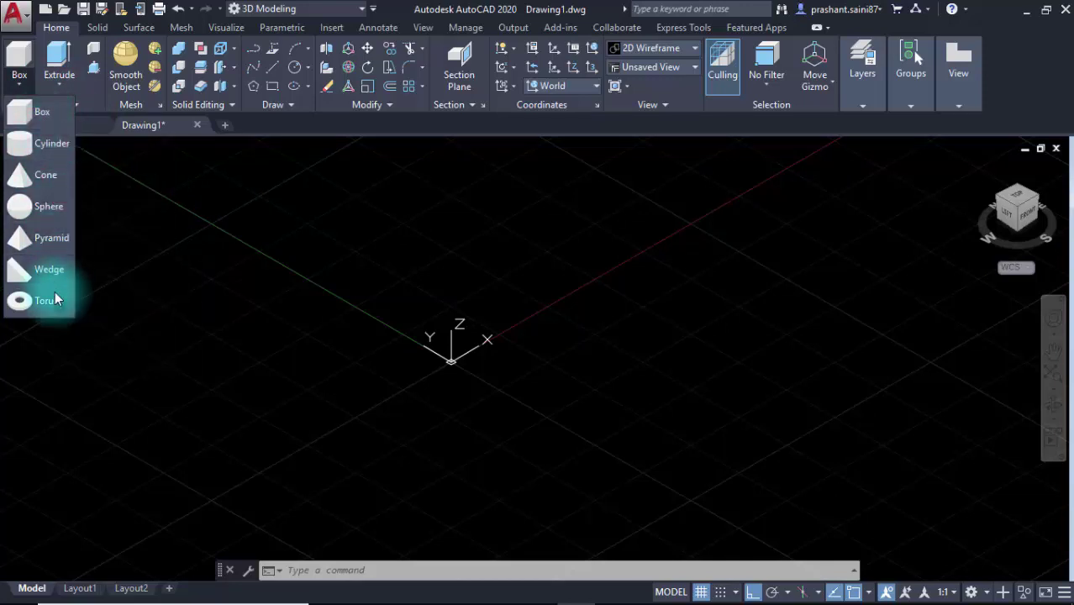
click(38, 116)
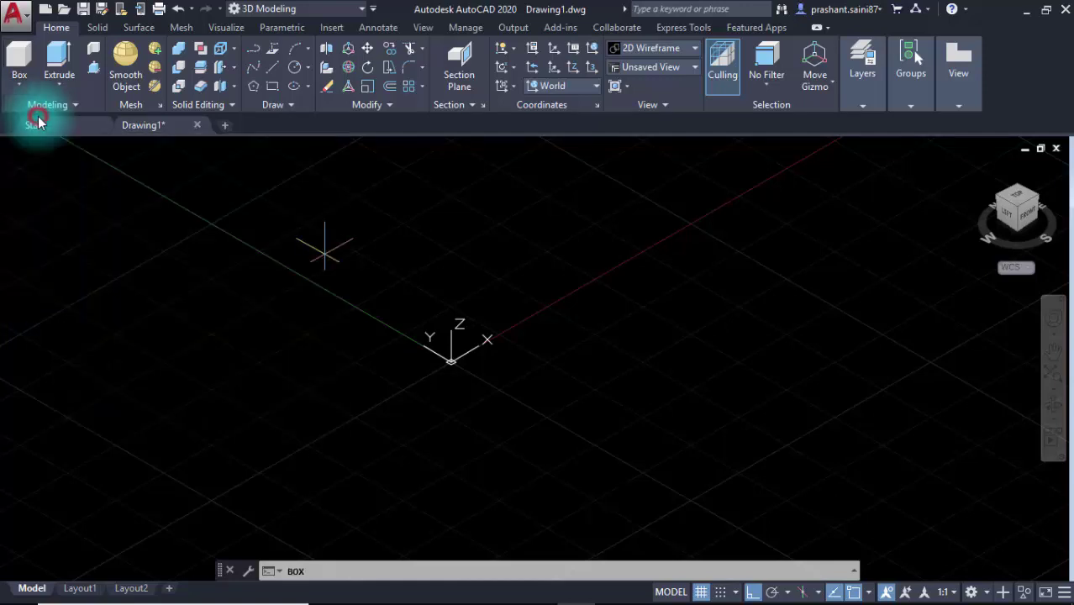
scroll(373, 383, down, 1)
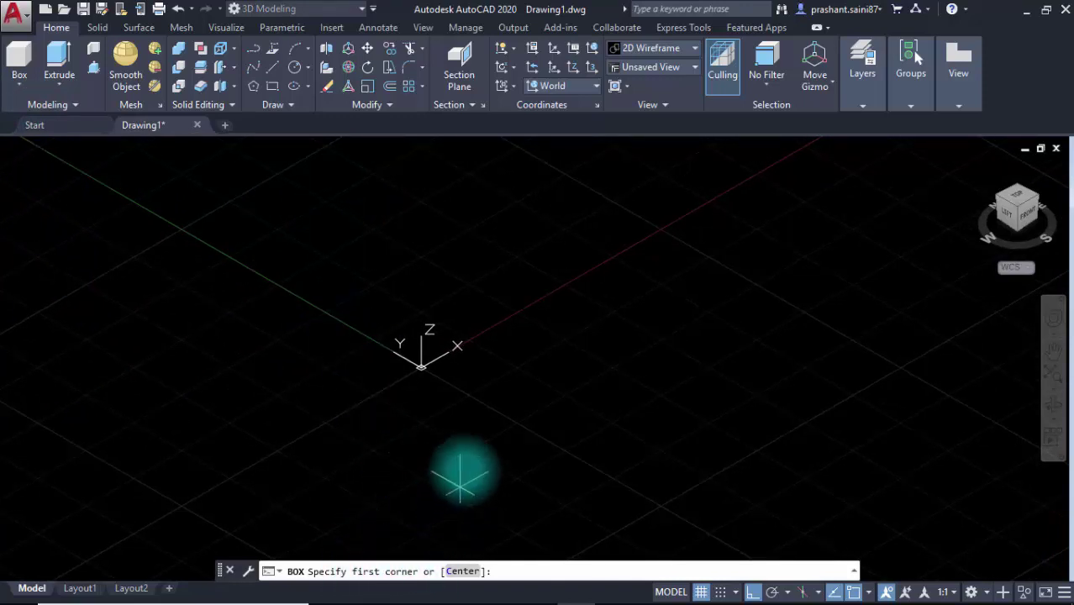
middle_drag(469, 424, 482, 484)
text(0)
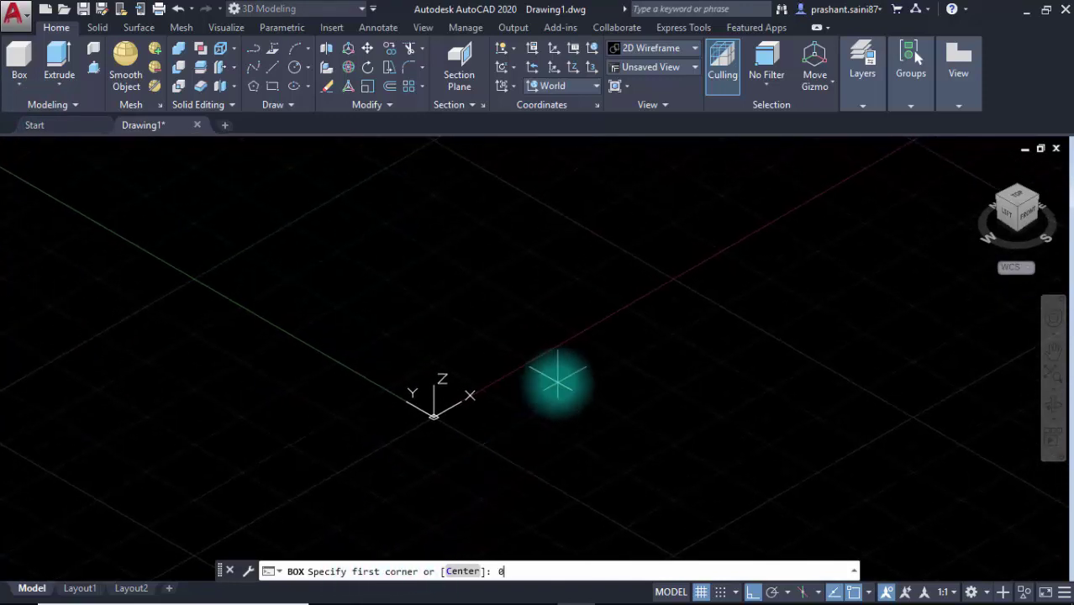
key(Return)
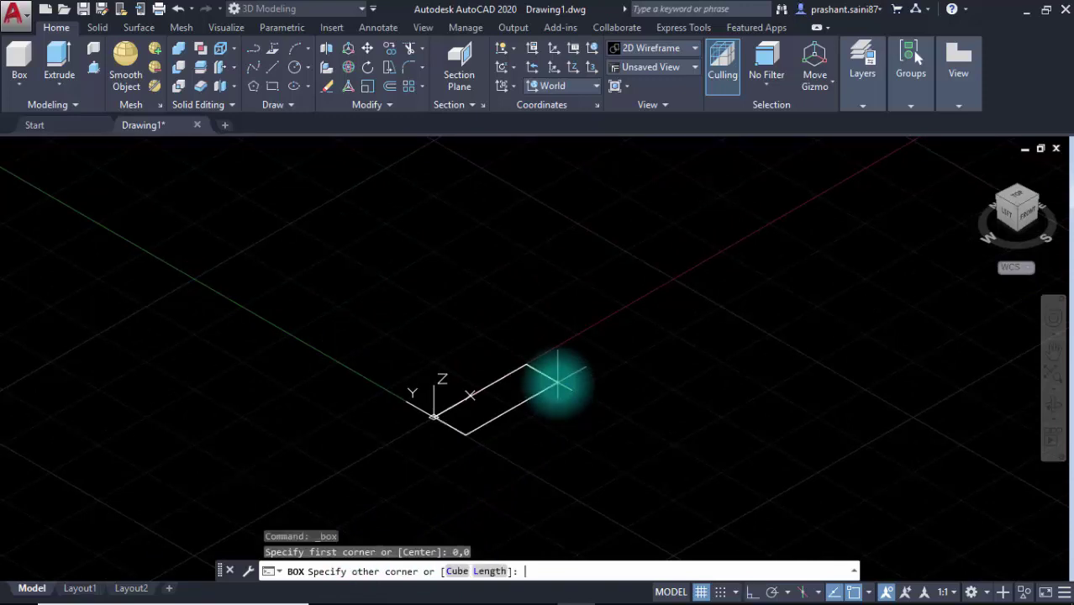
middle_drag(537, 264, 539, 316)
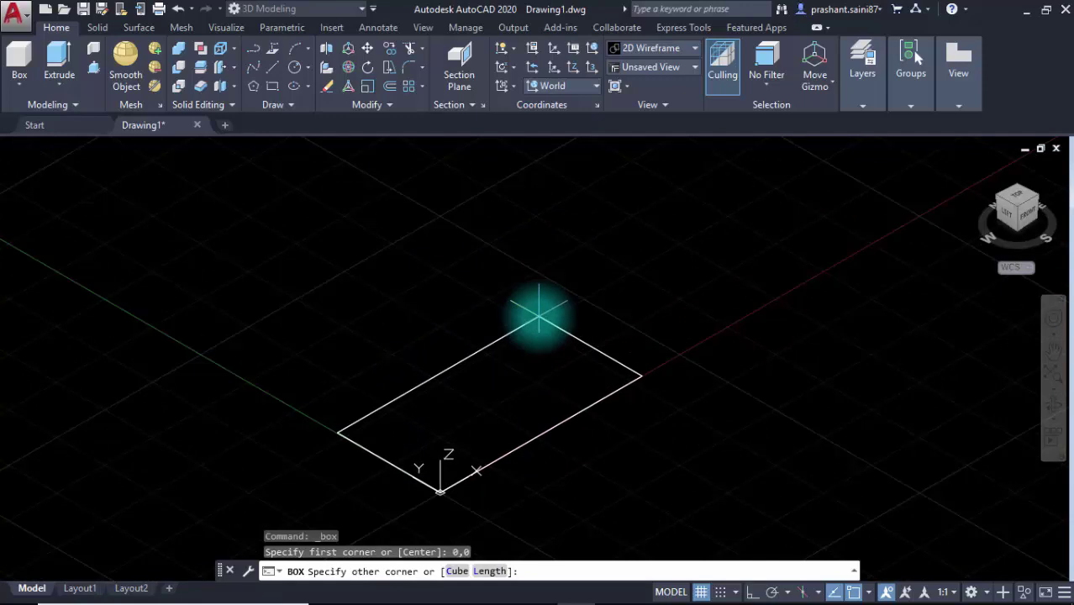
click(456, 571)
text(50)
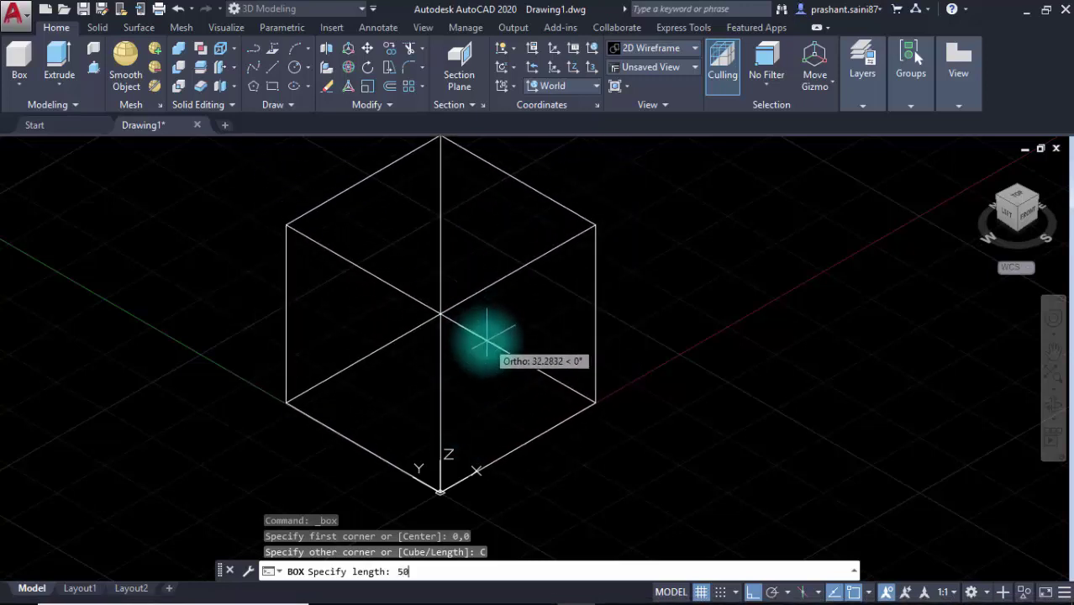
key(Return)
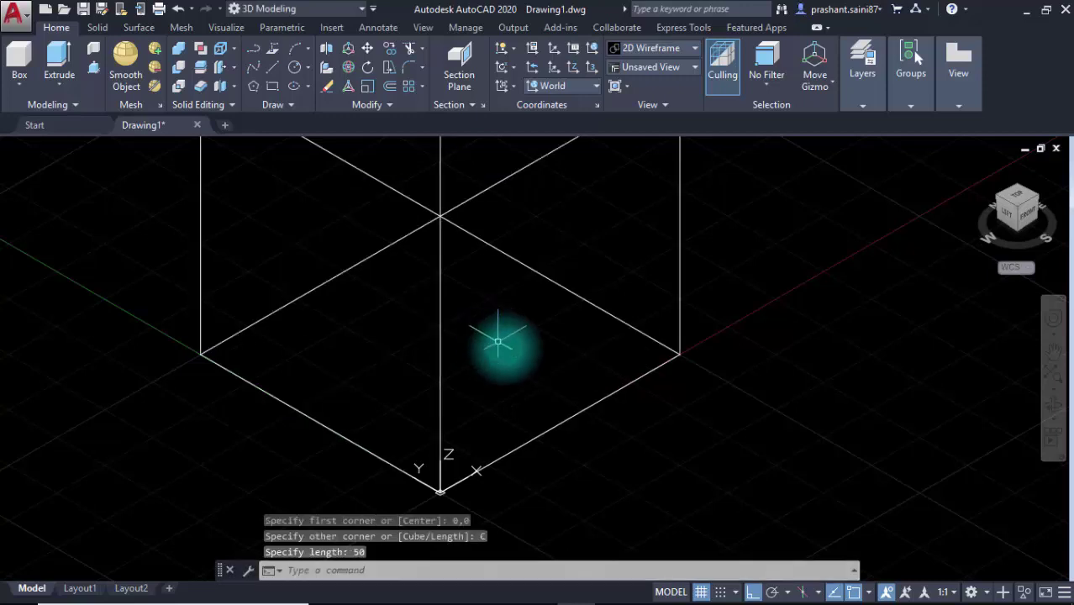
scroll(496, 340, down, 2)
middle_drag(530, 367, 510, 358)
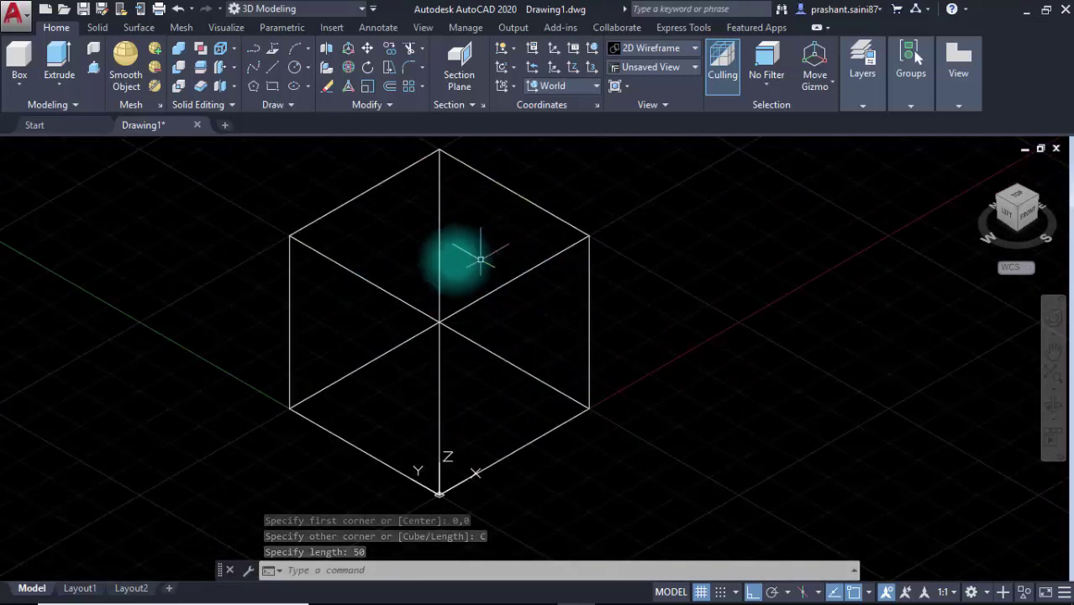
- Shade the viewport in Conceptual visual style and delete the cube
click(100, 150)
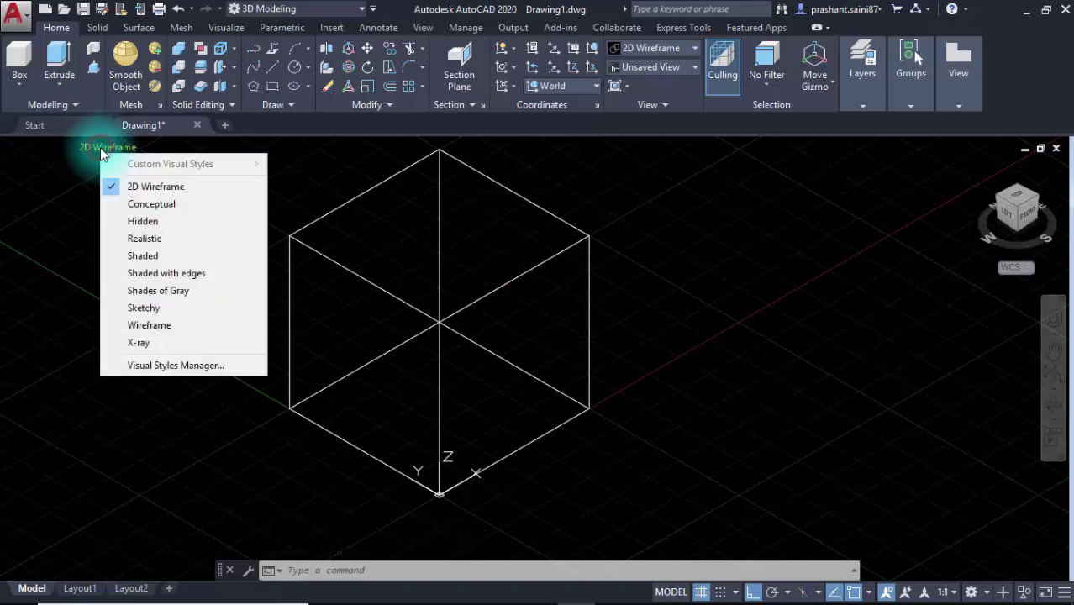
click(130, 202)
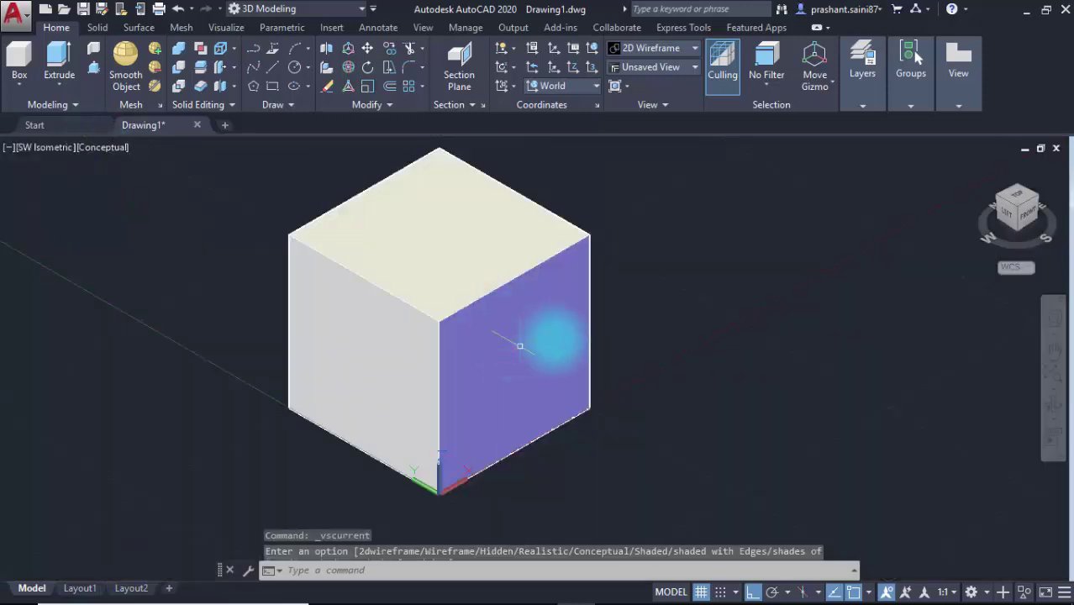
scroll(507, 332, down, 3)
middle_drag(596, 319, 491, 324)
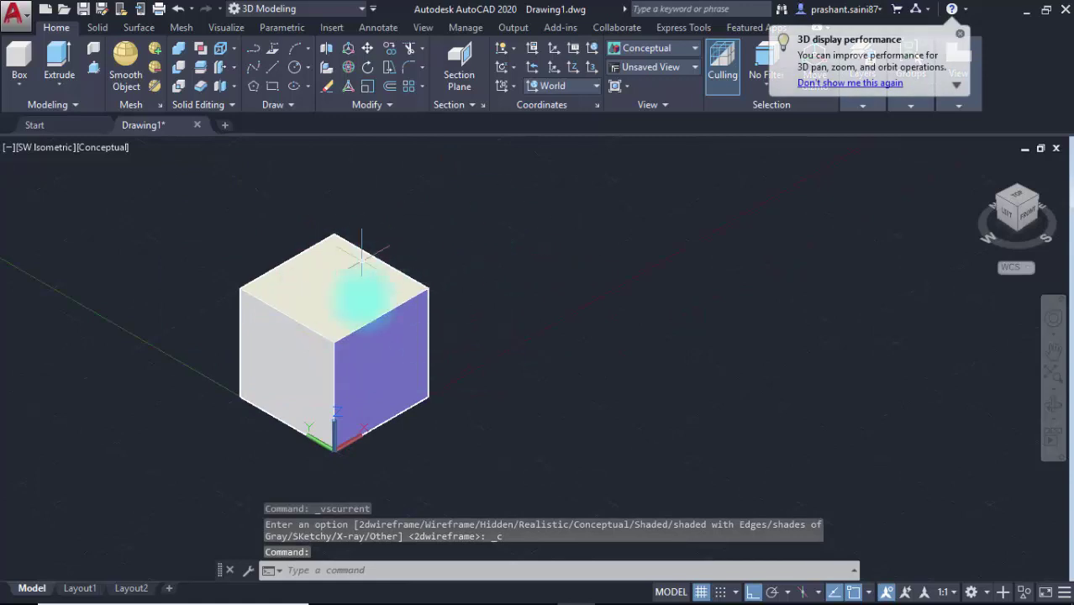
click(469, 343)
click(392, 284)
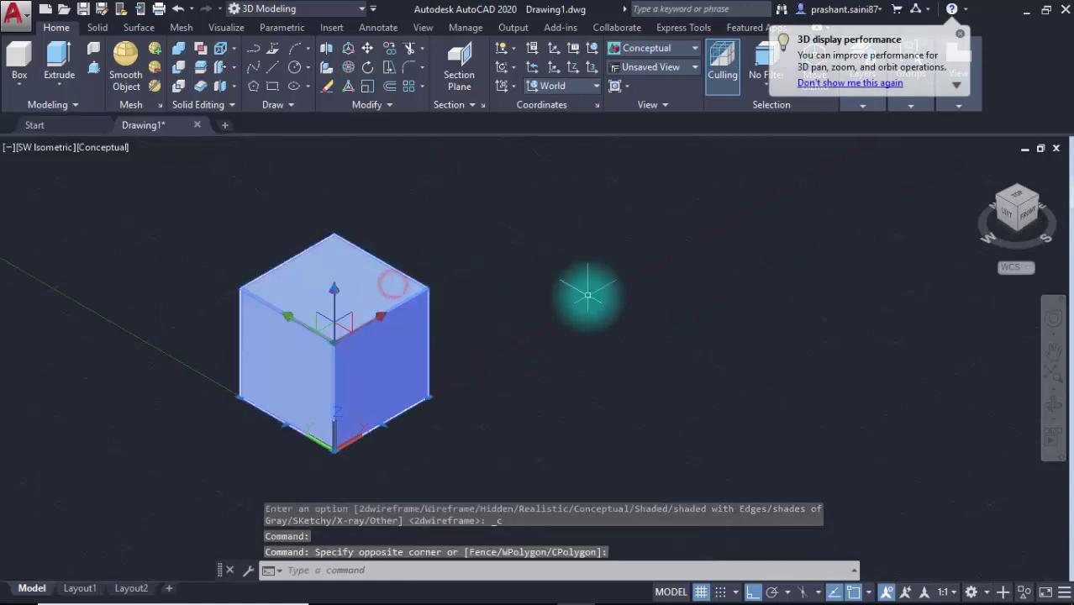
key(Delete)
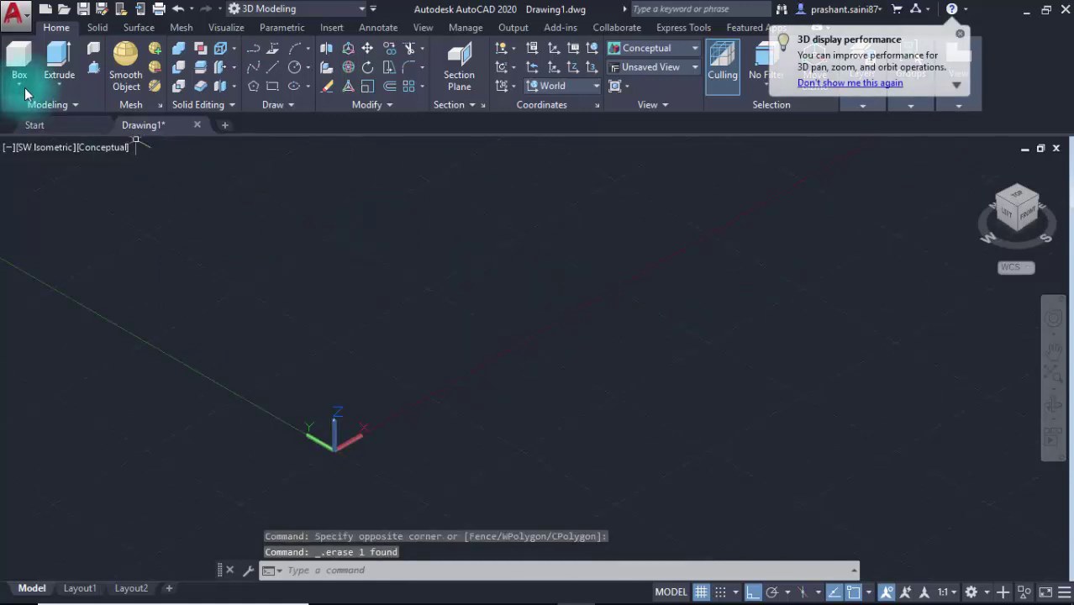
- Draw a box with length 50, width 80, height 10 cornered at 0,0
click(26, 88)
click(34, 117)
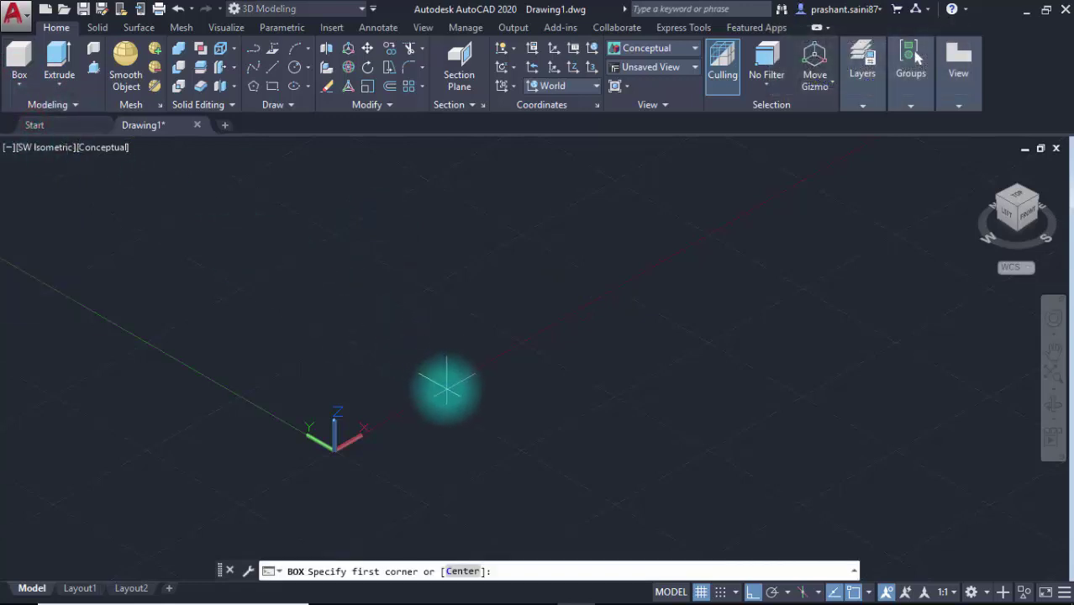
text(0,)
key(Return)
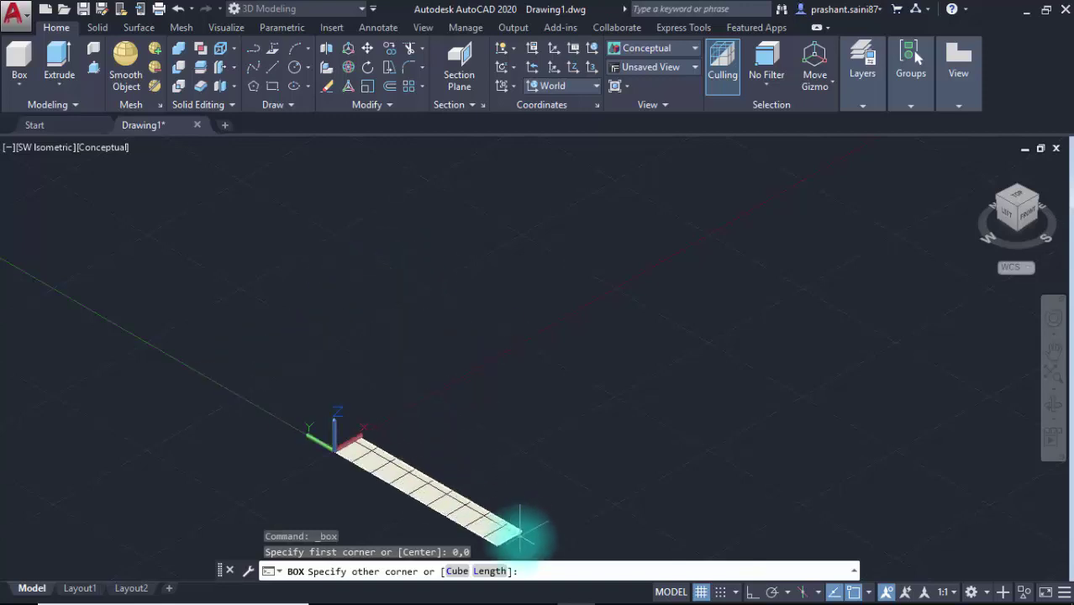
click(492, 571)
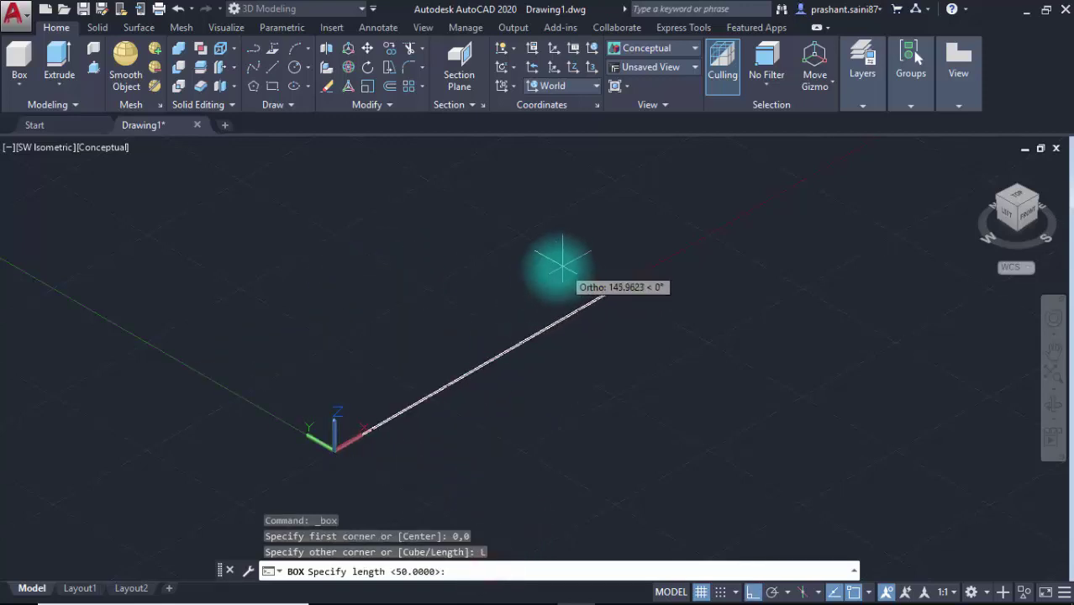
text(50)
key(Return)
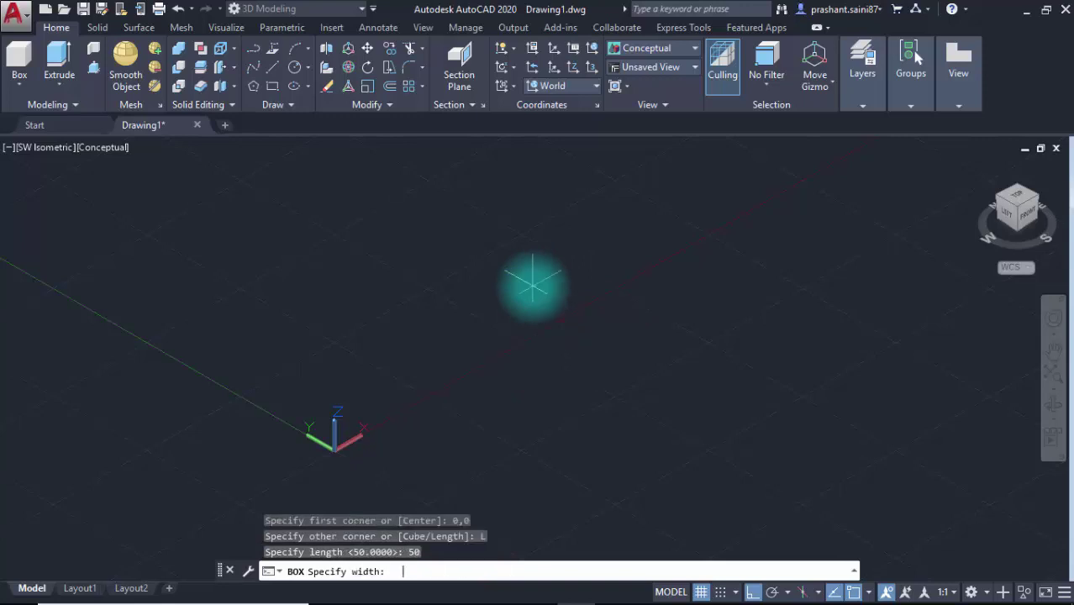
key(F8)
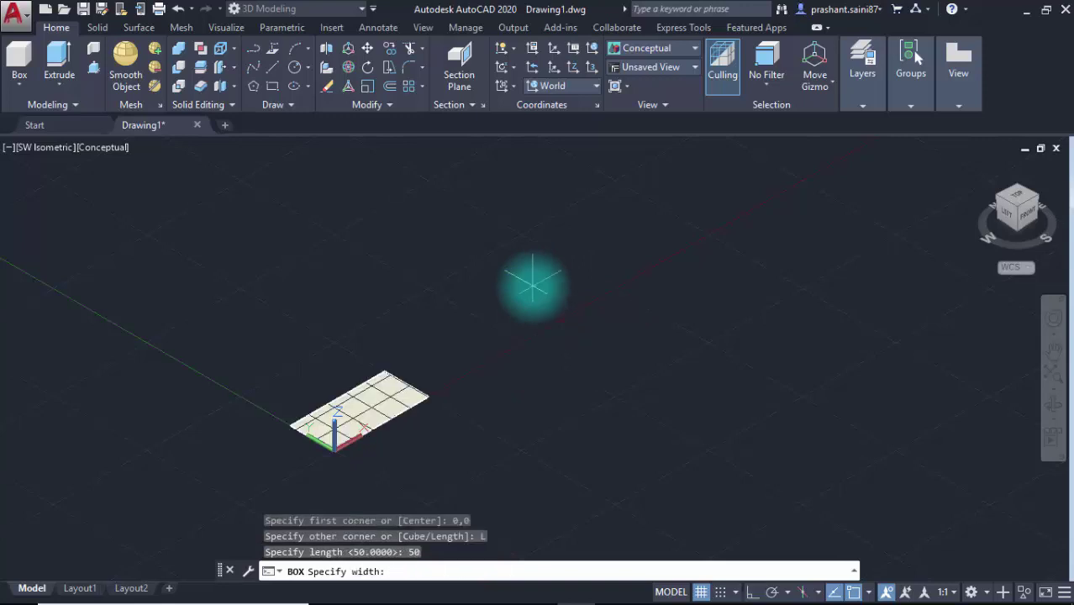
text(80)
key(Return)
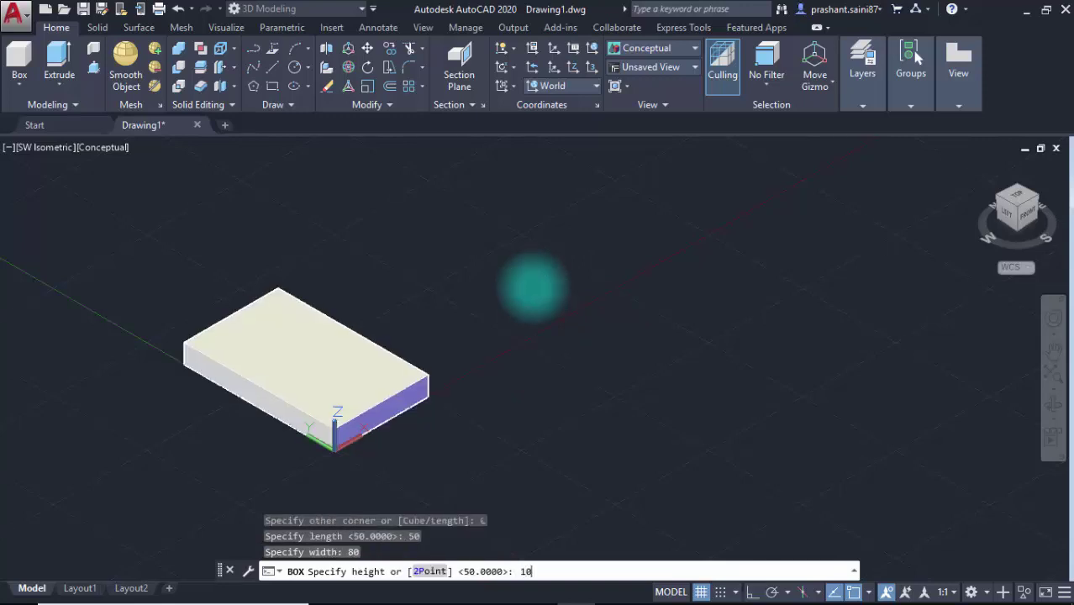
key(Return)
middle_drag(304, 437, 399, 433)
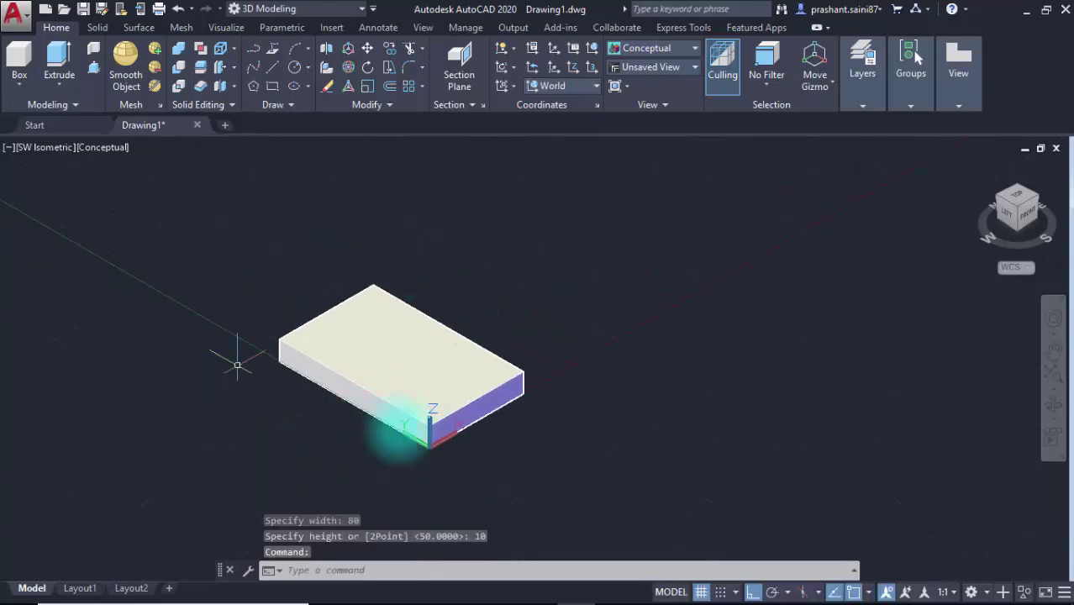
click(453, 370)
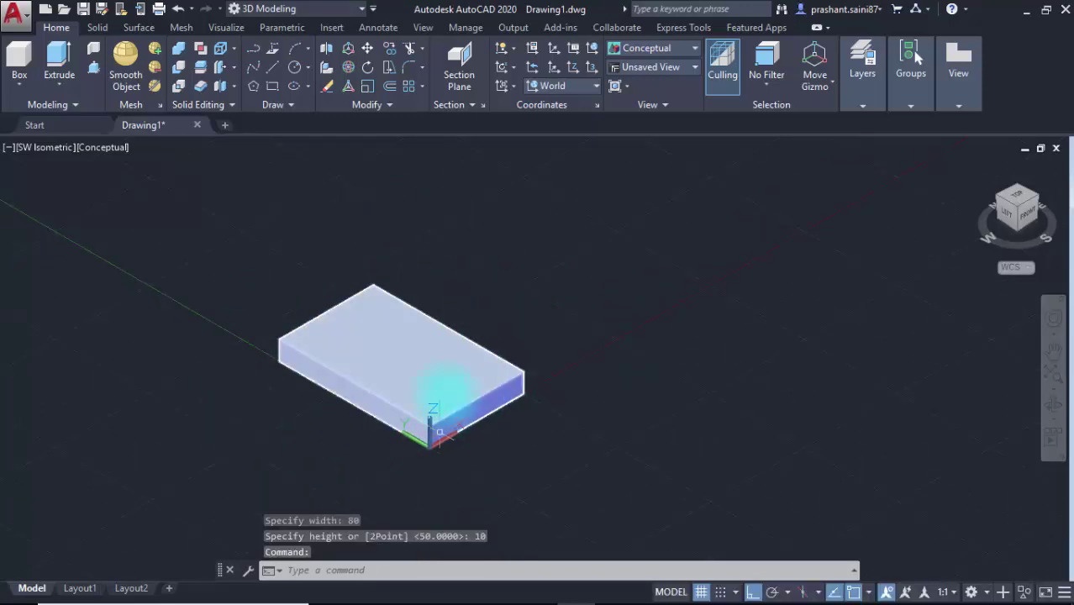
middle_drag(442, 378, 481, 353)
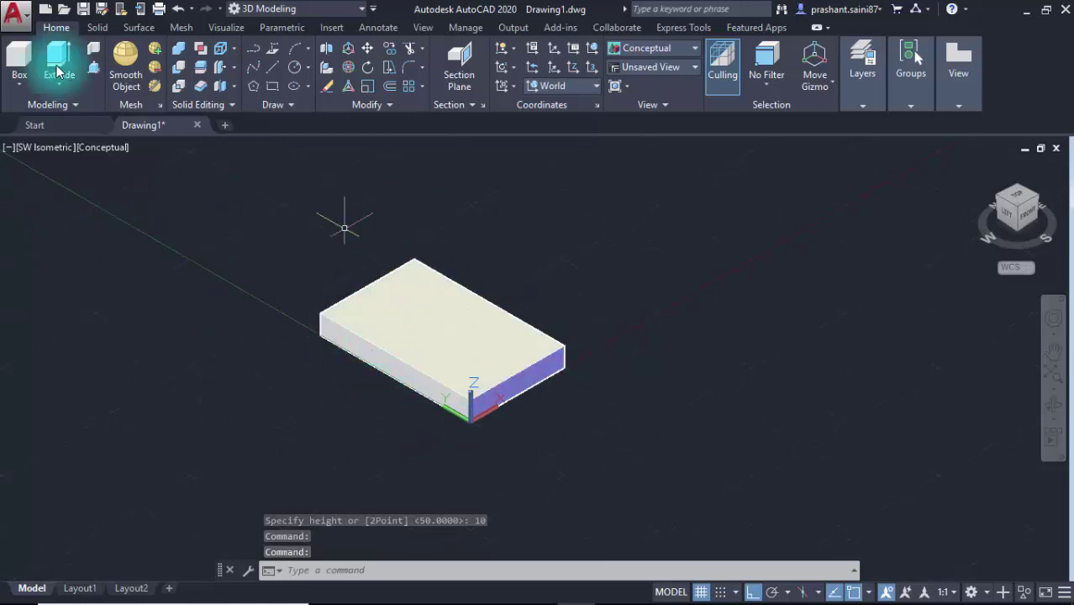
- Draw a wider, flat box slab freehand to the right of the first box
click(19, 89)
click(43, 125)
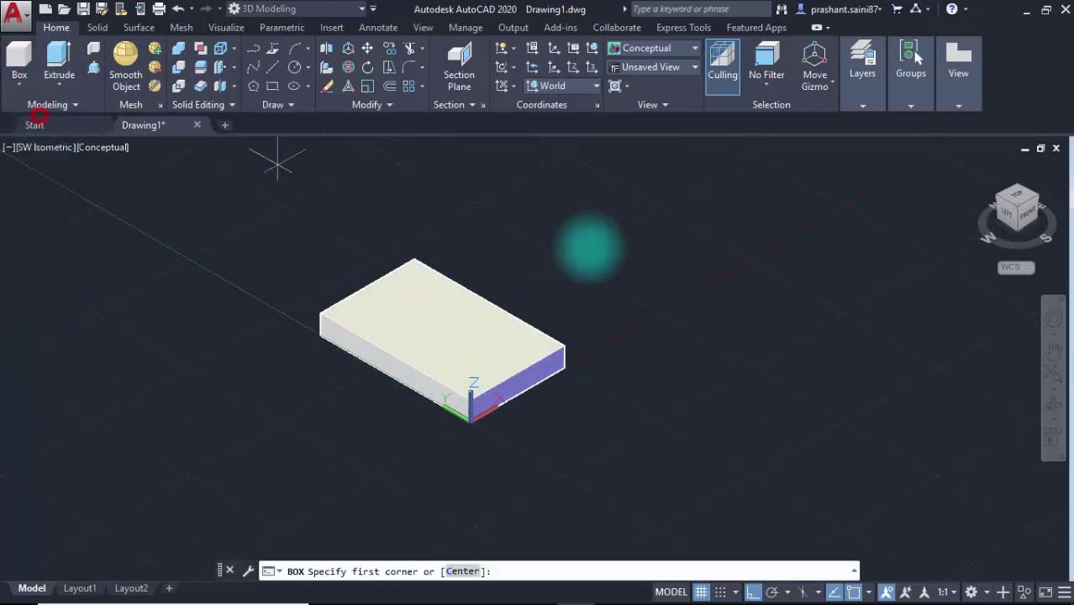
middle_drag(662, 335, 579, 360)
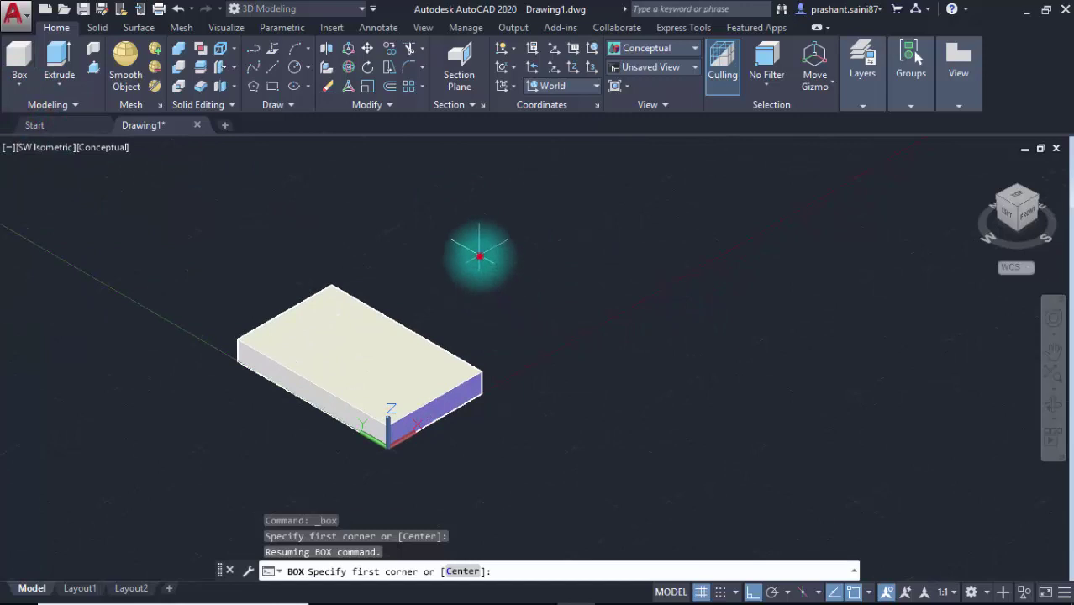
click(479, 254)
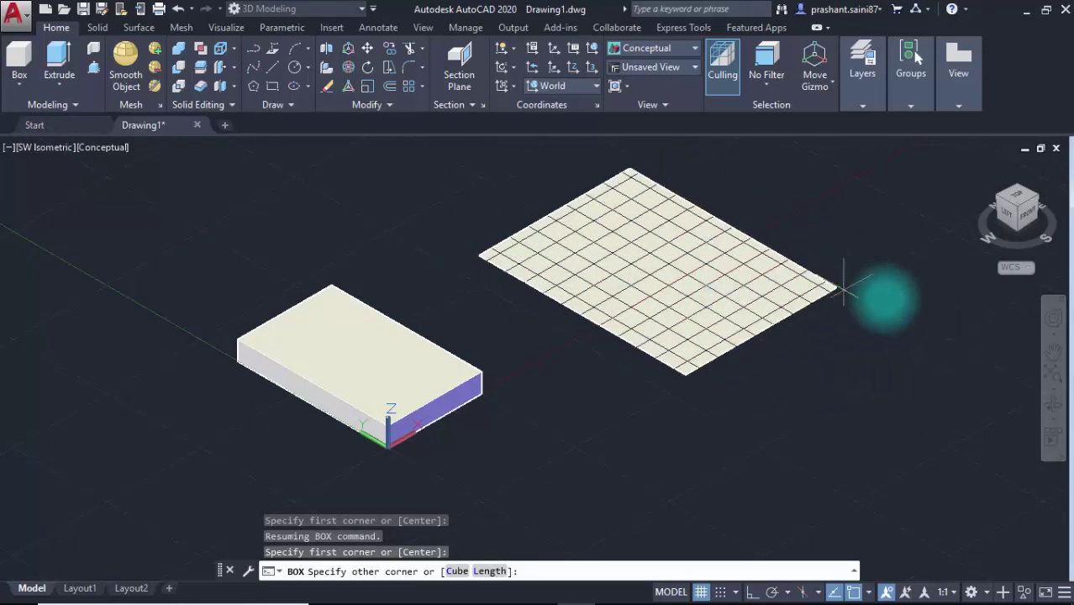
click(949, 287)
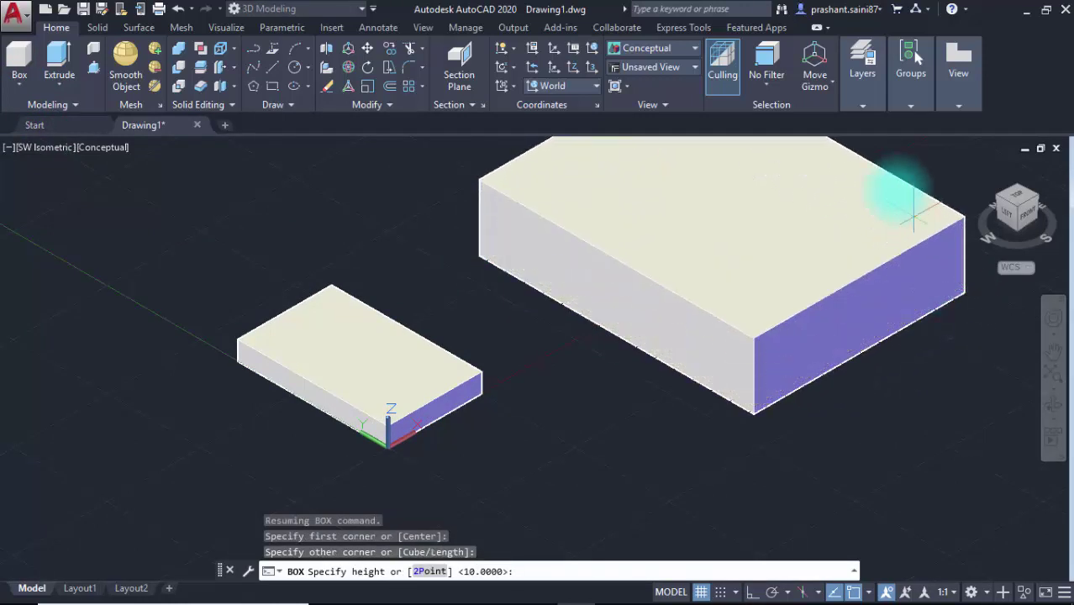
scroll(695, 263, down, 2)
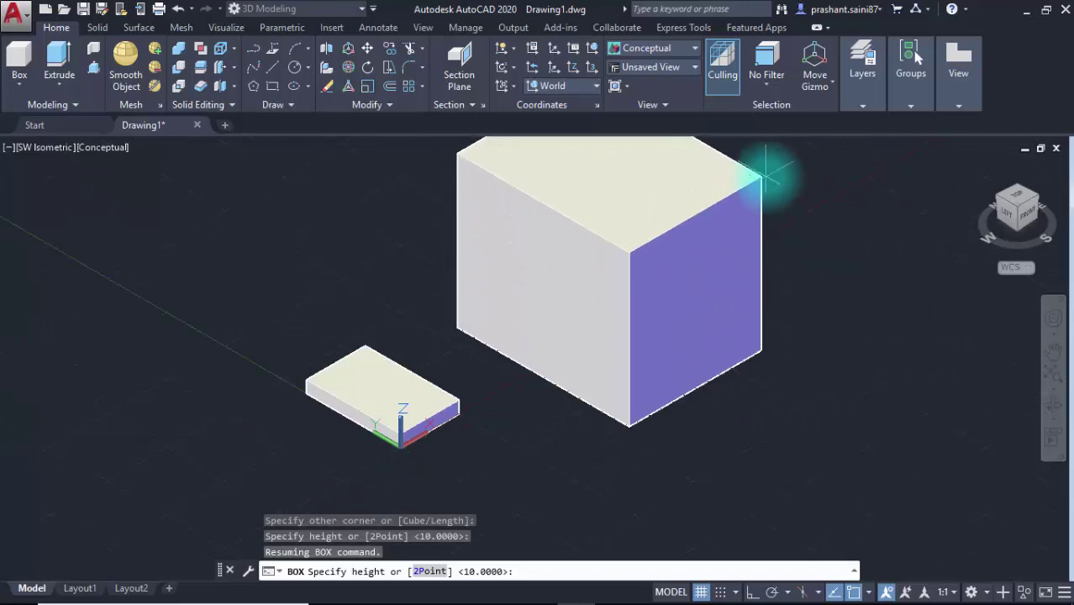
click(805, 339)
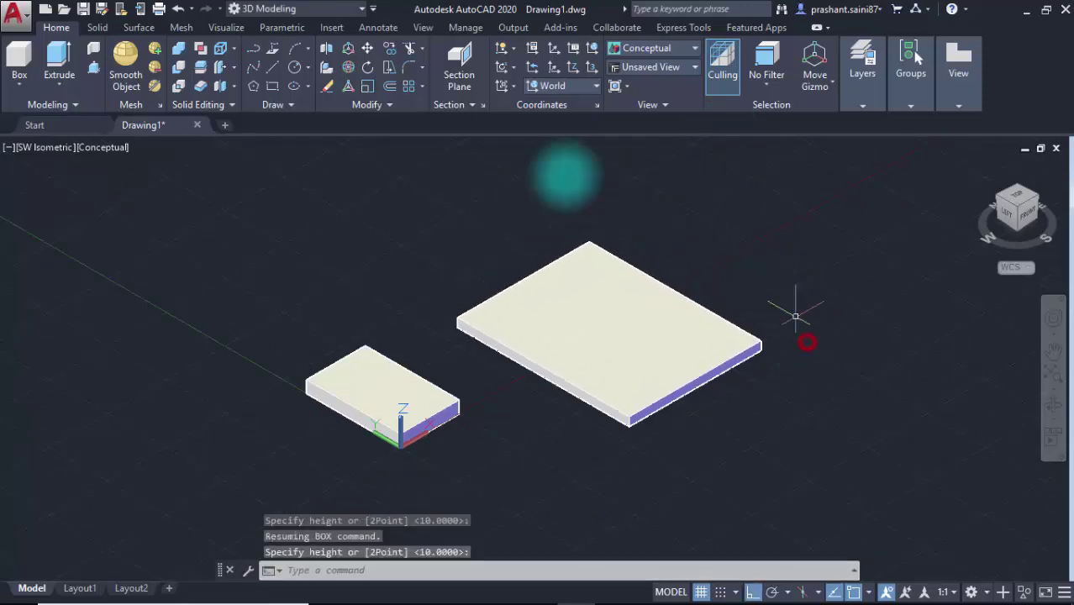
scroll(527, 253, down, 1)
scroll(534, 311, down, 1)
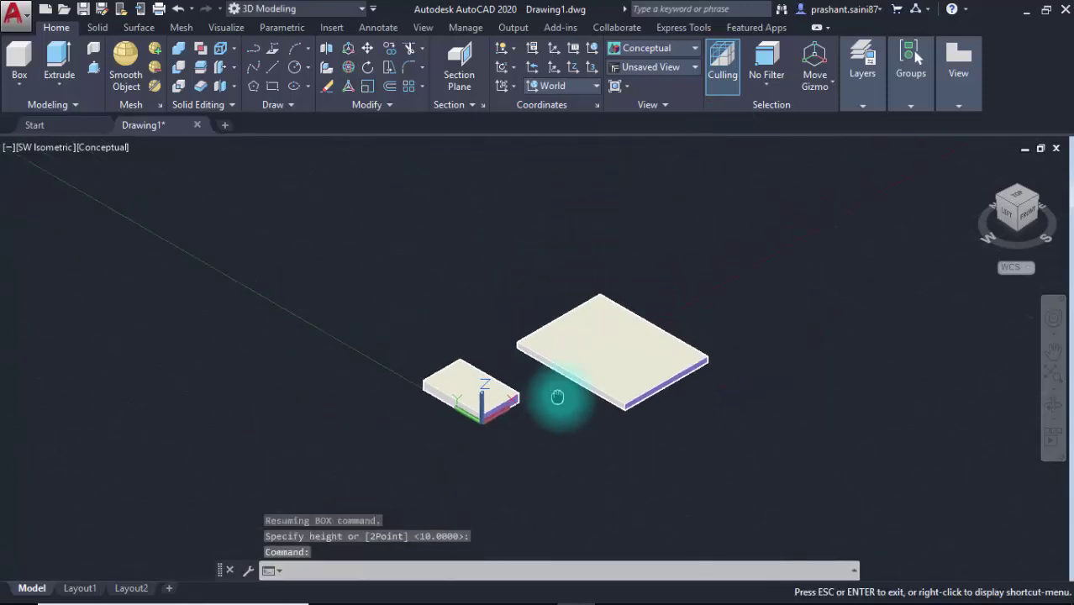
click(24, 84)
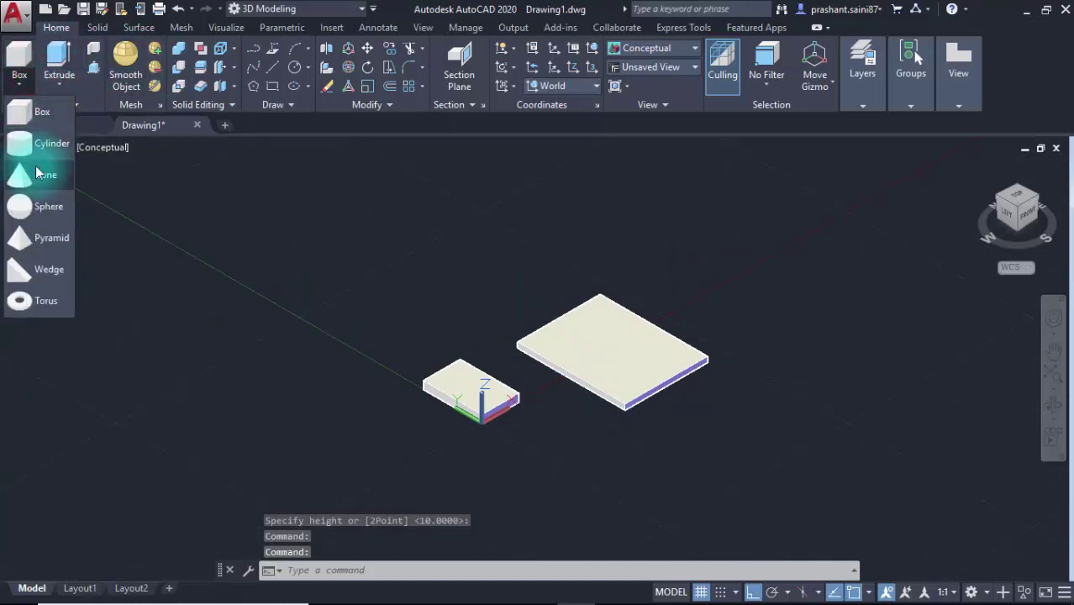
- Place a cylinder of radius 25 and height 50 left of the two boxes
click(40, 145)
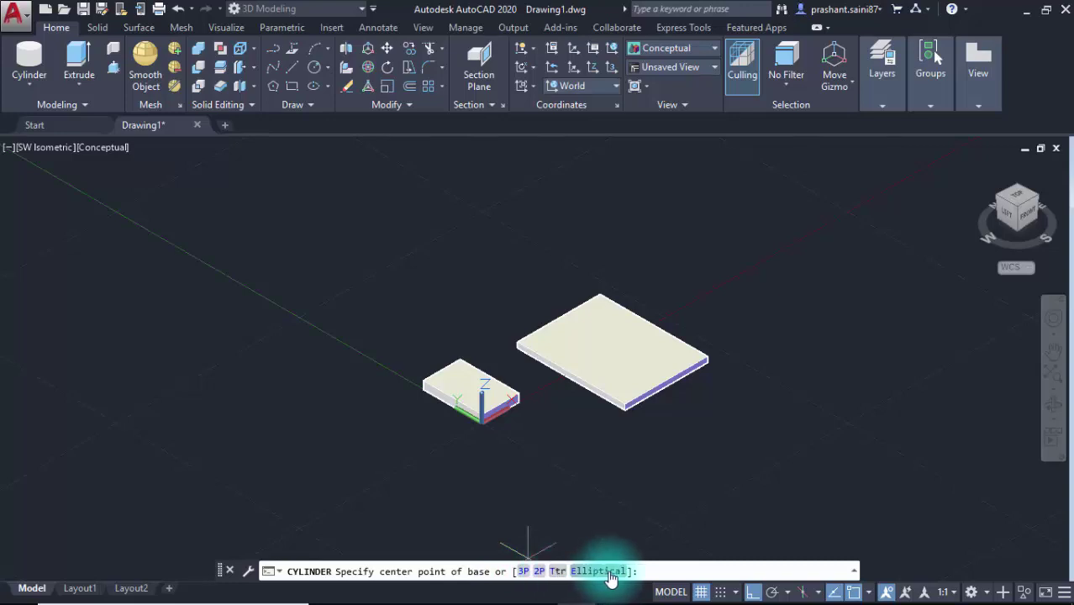
middle_drag(284, 478, 336, 481)
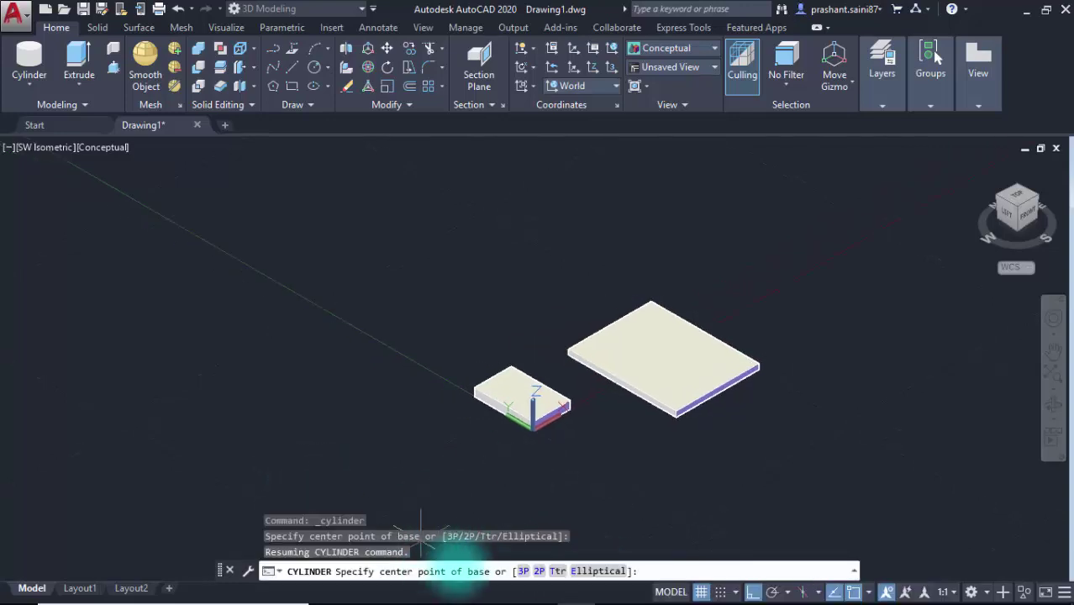
click(369, 409)
text(25)
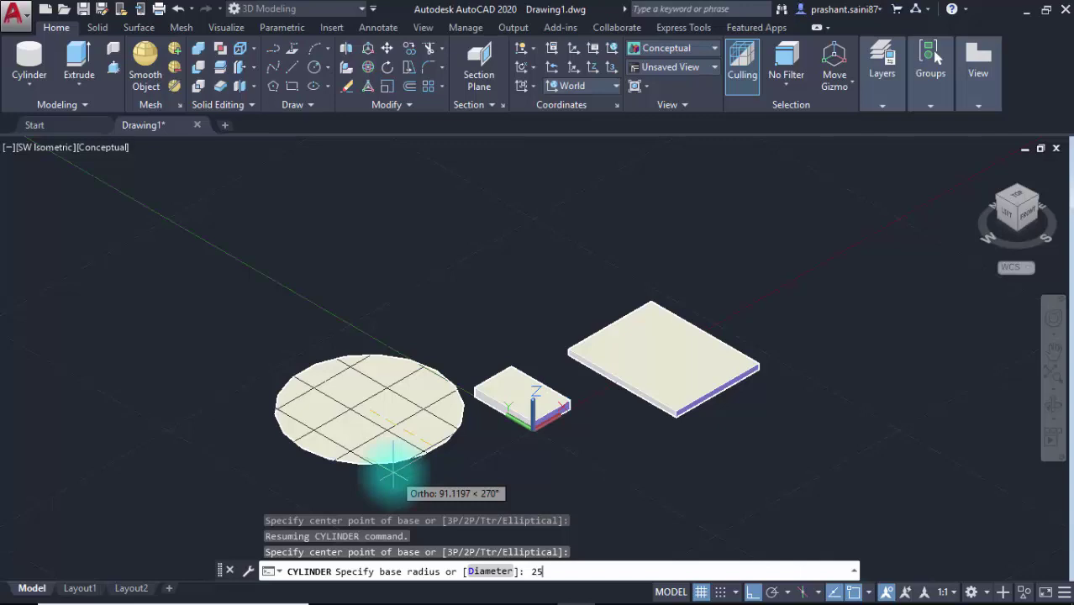
key(Return)
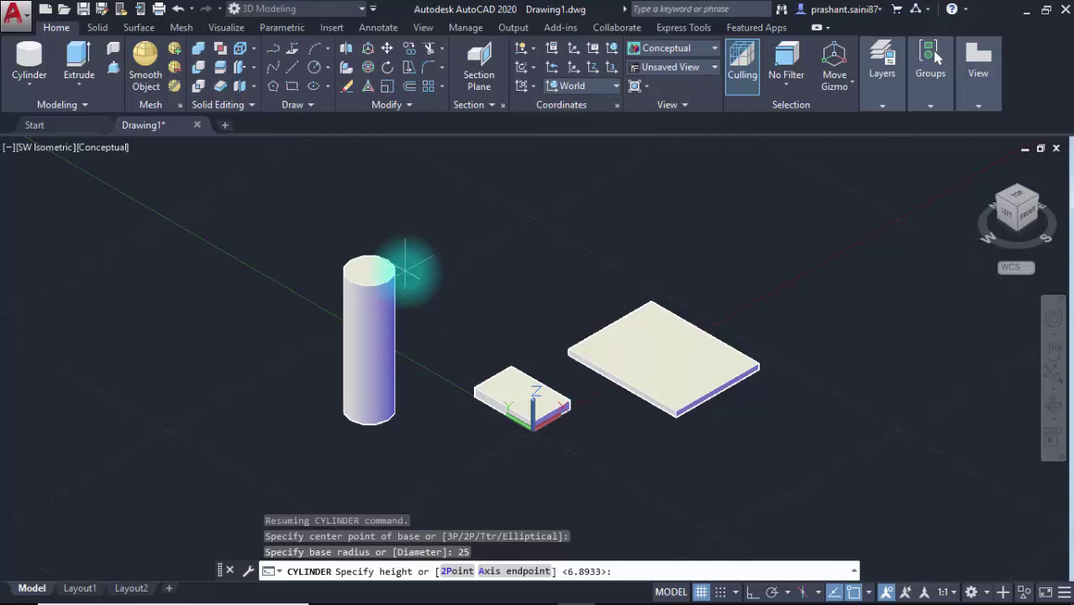
text(50)
key(Return)
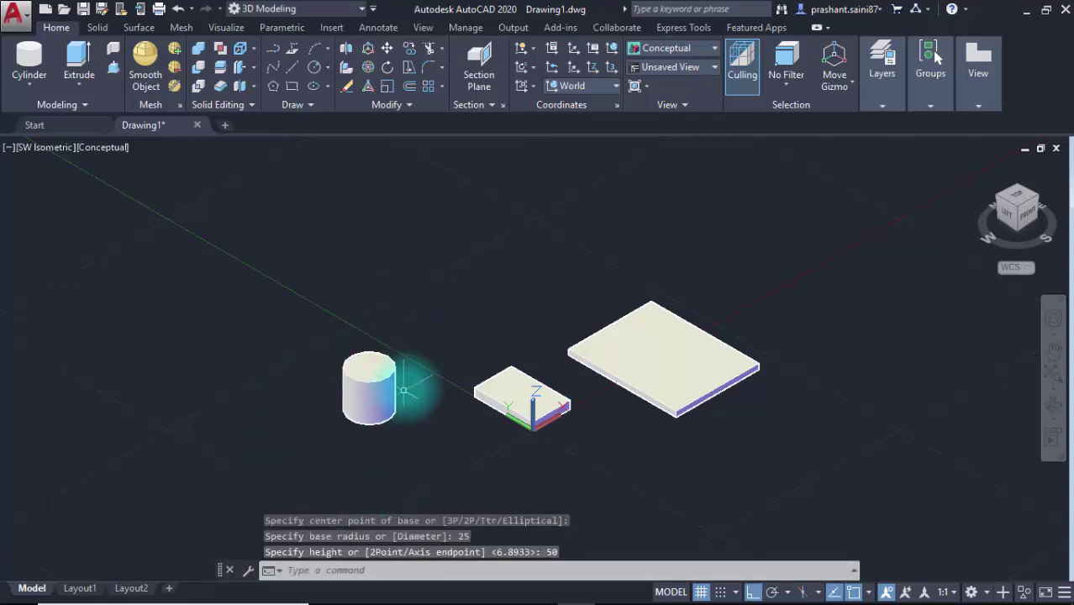
- Draw a large cylinder whose base passes through three picked points behind the boxes
click(28, 59)
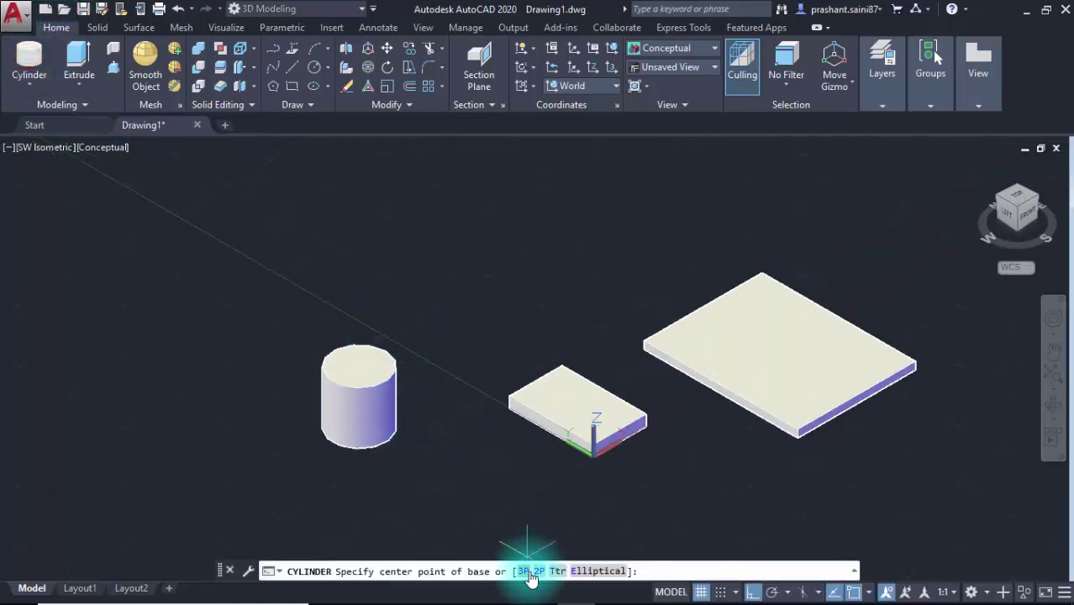
click(531, 573)
click(407, 270)
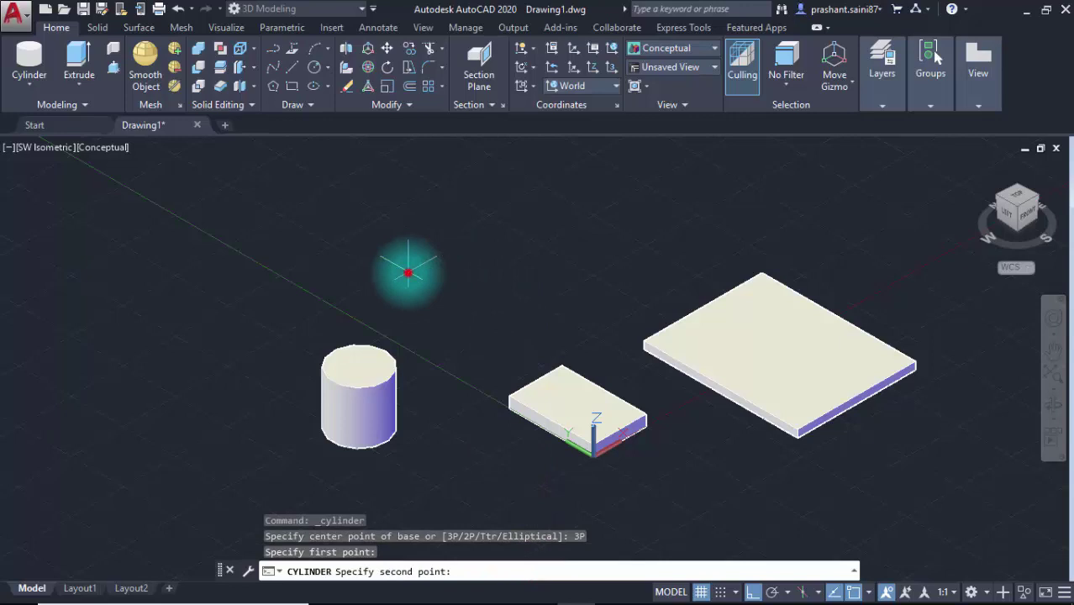
click(551, 244)
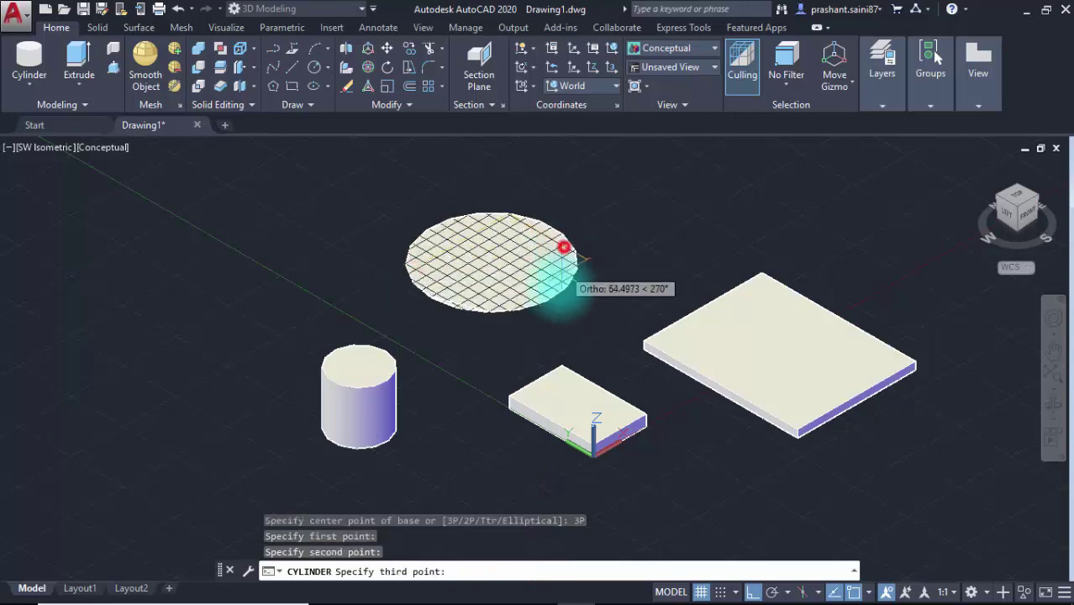
click(602, 295)
click(548, 161)
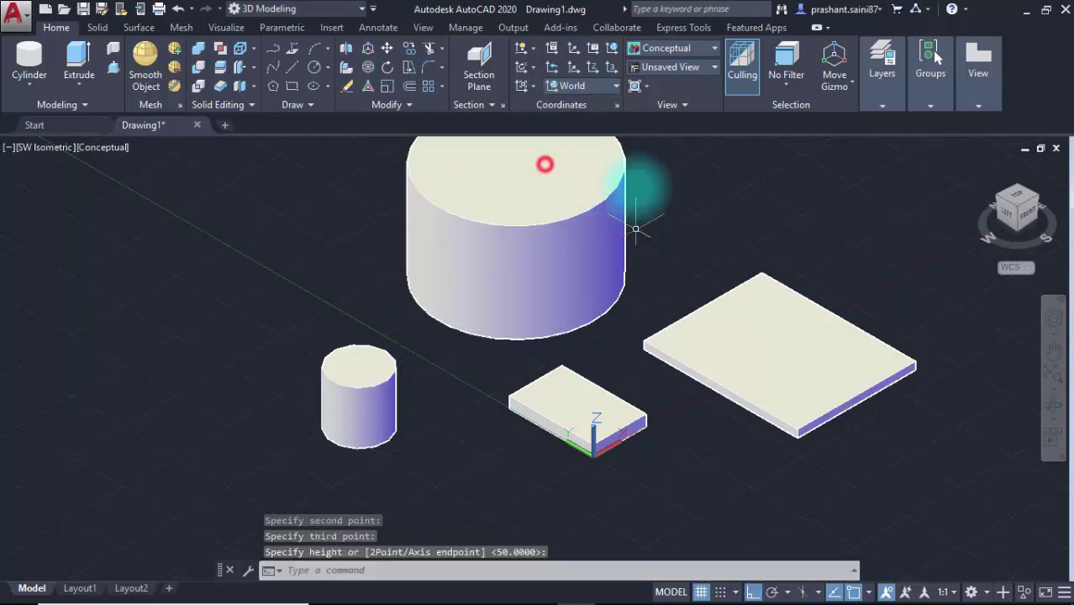
click(461, 155)
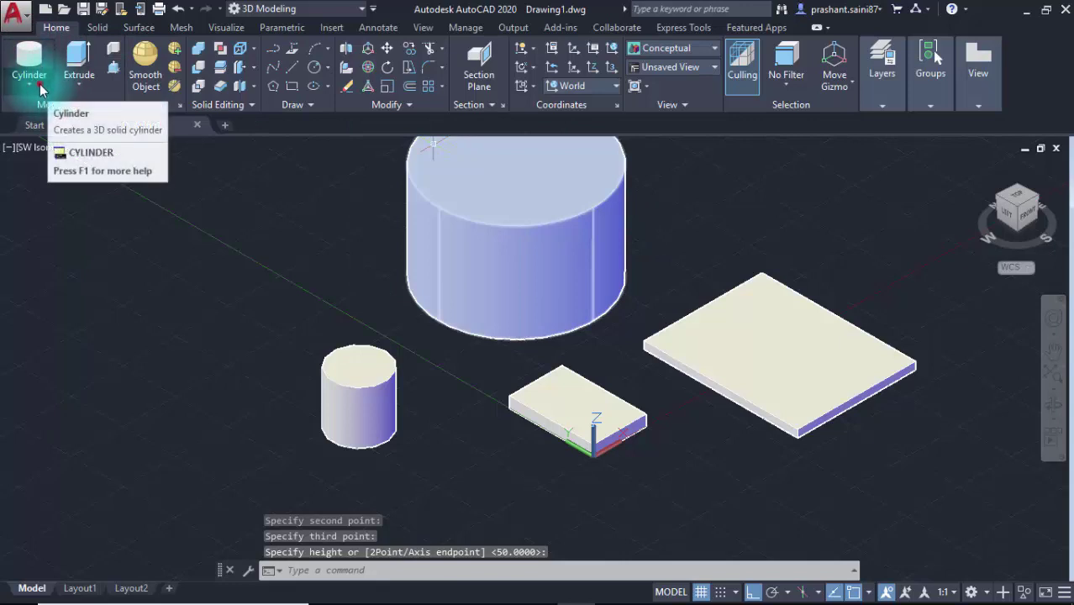
- Start another cylinder using the tangent-tangent-radius (Ttr) base option
click(32, 84)
click(32, 156)
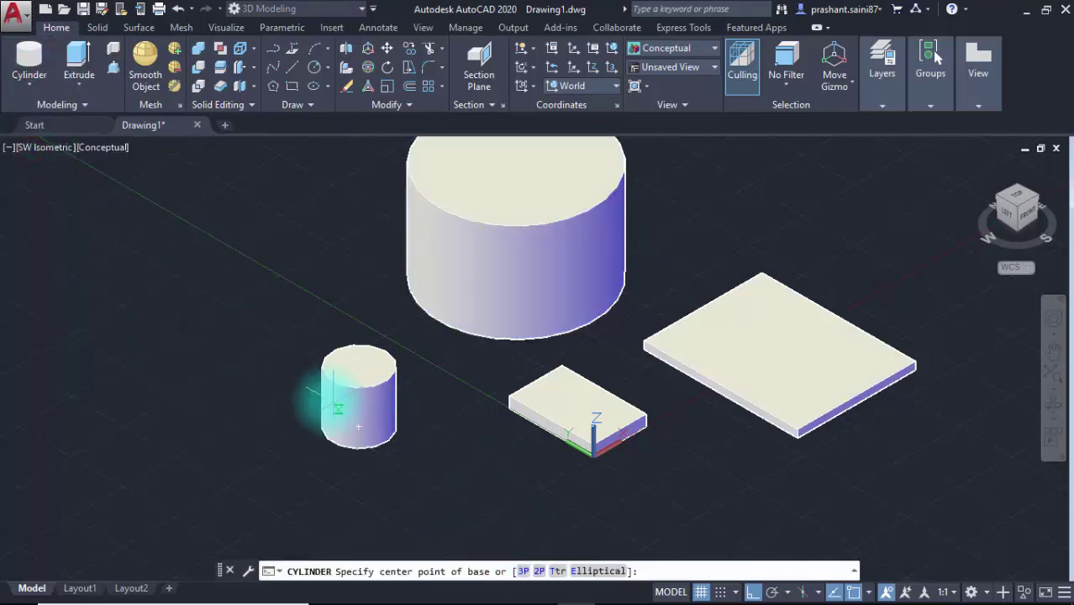
click(559, 575)
- Make the cylinder radius 100, tangent to the large and small cylinders, about 93.69 tall
click(502, 341)
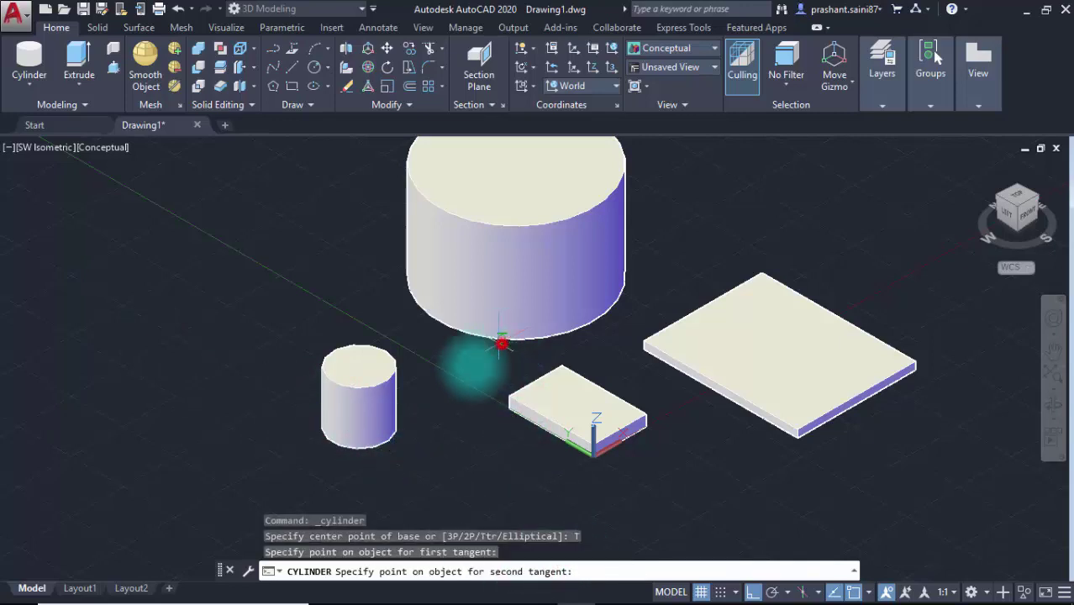
click(398, 435)
text(100)
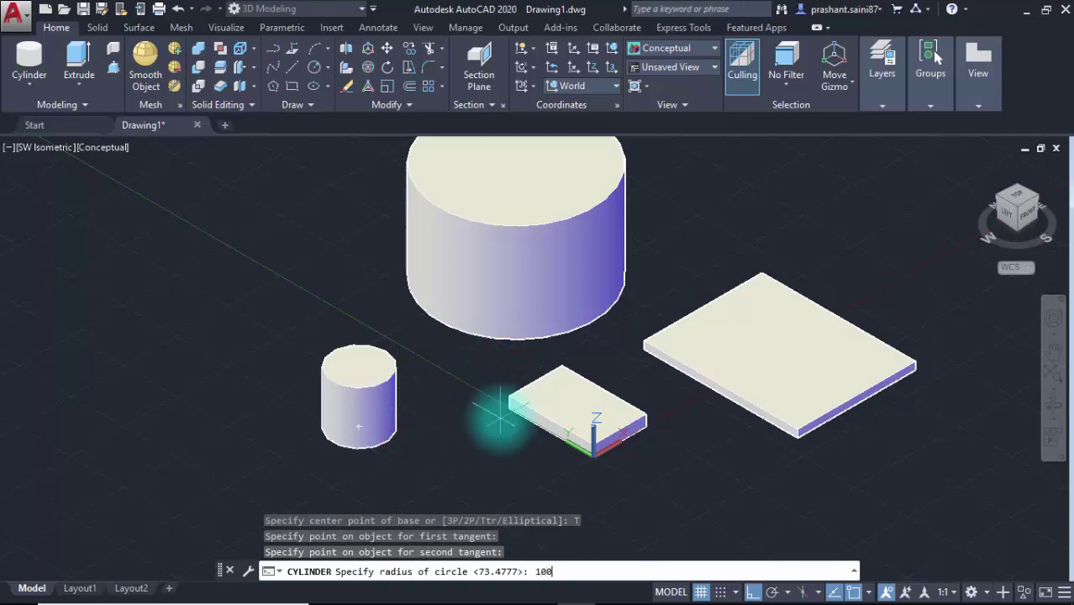
key(Return)
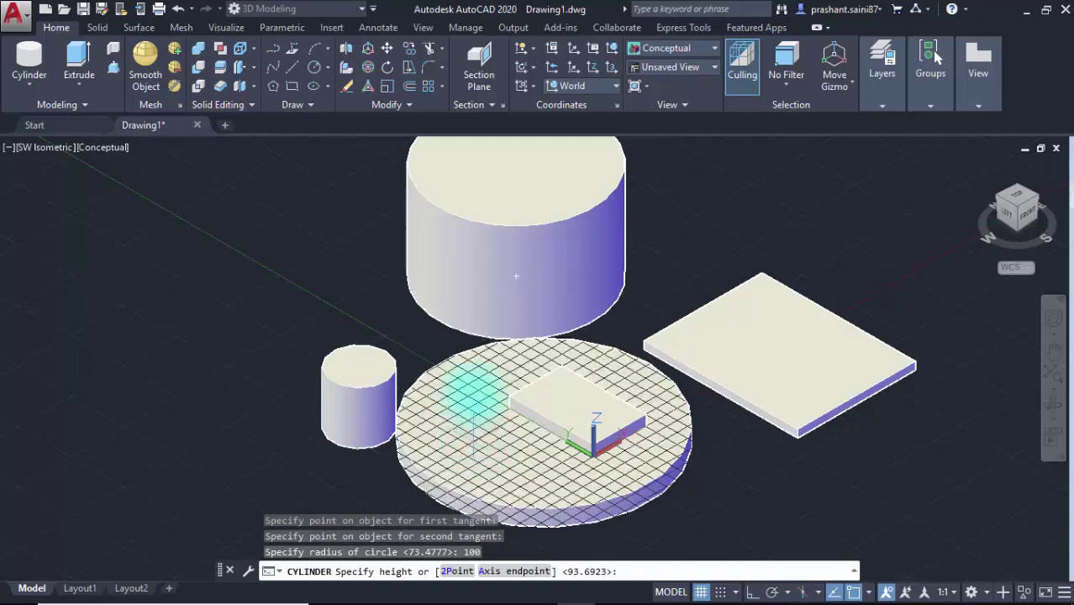
click(495, 183)
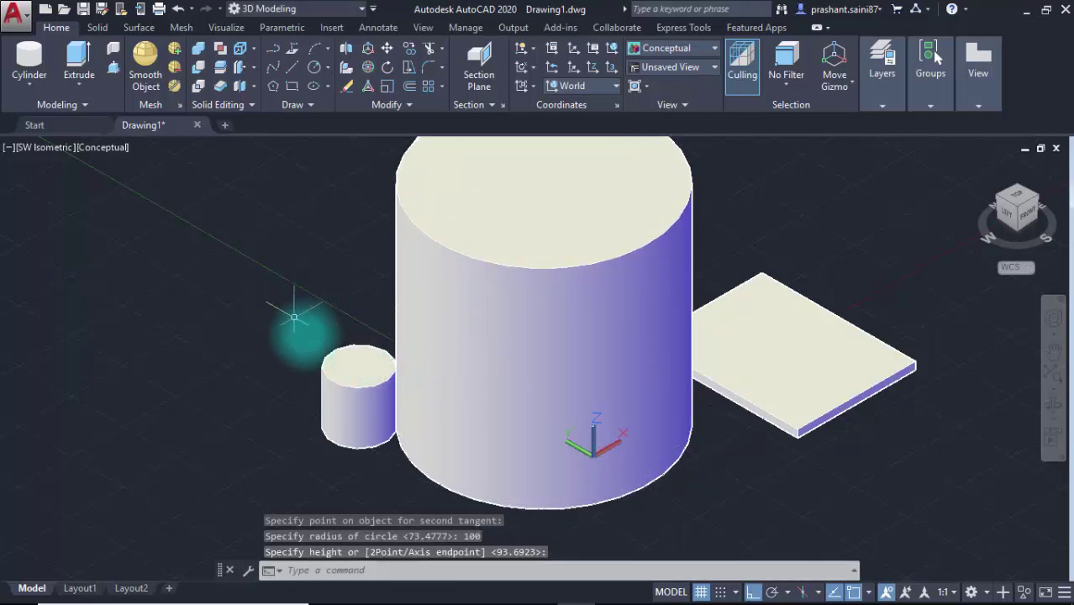
shift+middle_drag(293, 319, 514, 343)
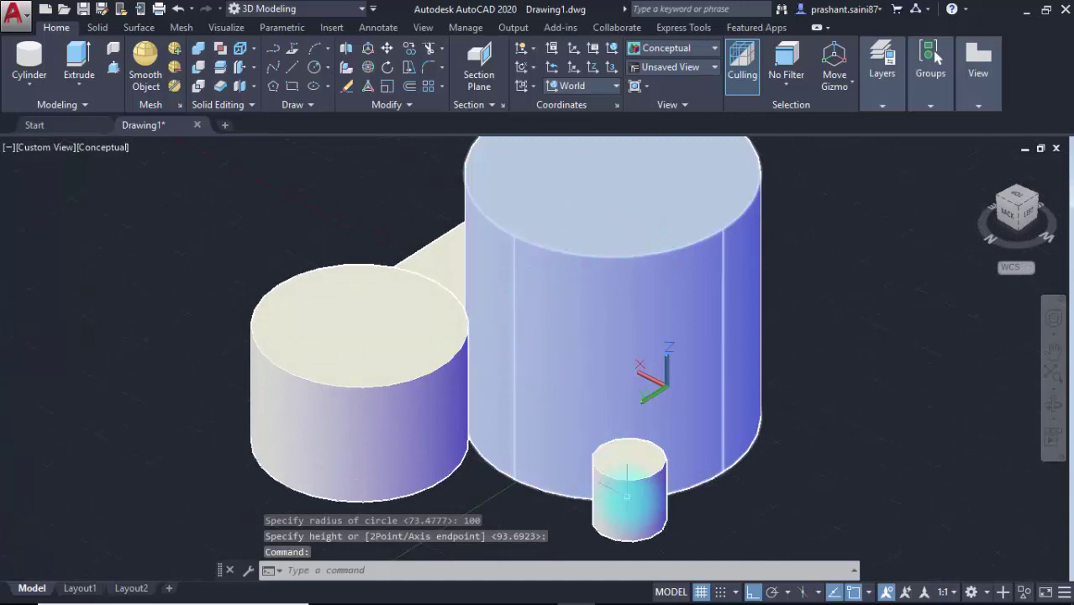
scroll(432, 434, down, 4)
middle_drag(500, 441, 437, 416)
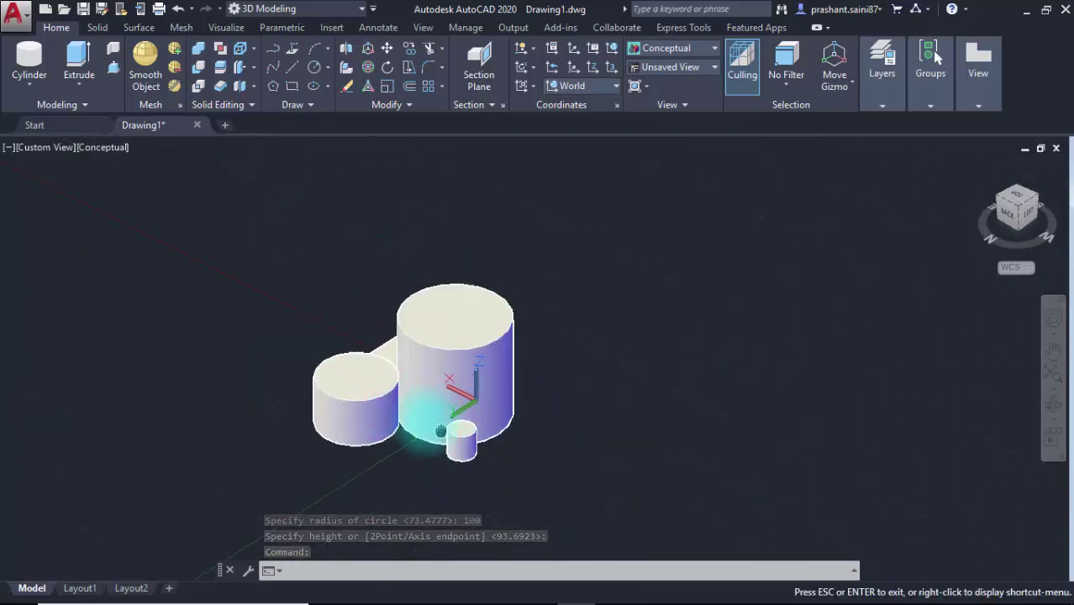
- Draw an elliptical-base cylinder about 199.36 units tall to the right of the round cylinders
click(35, 61)
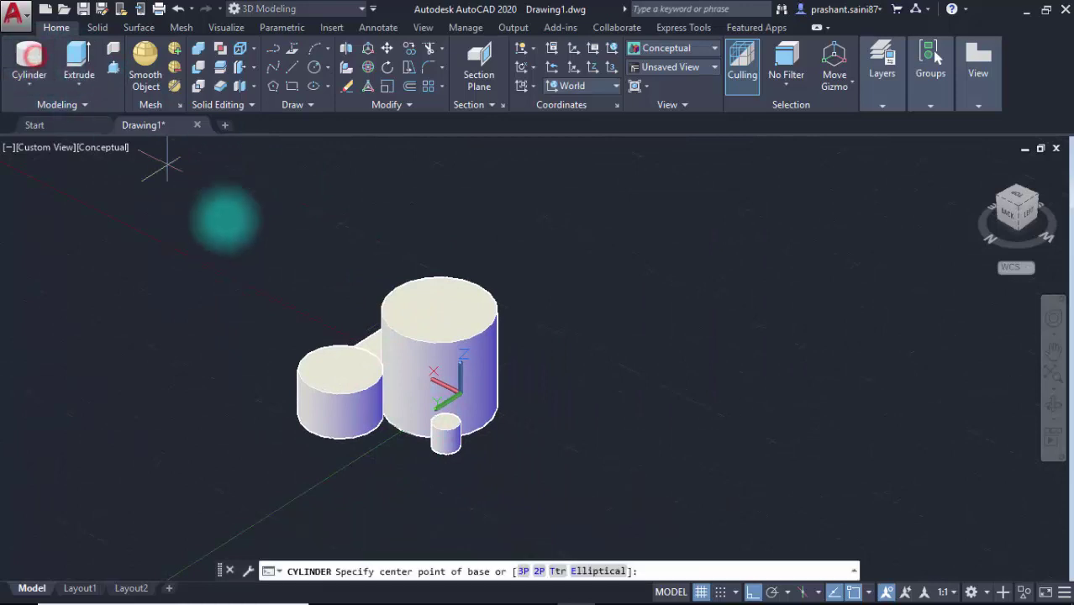
scroll(517, 458, up, 2)
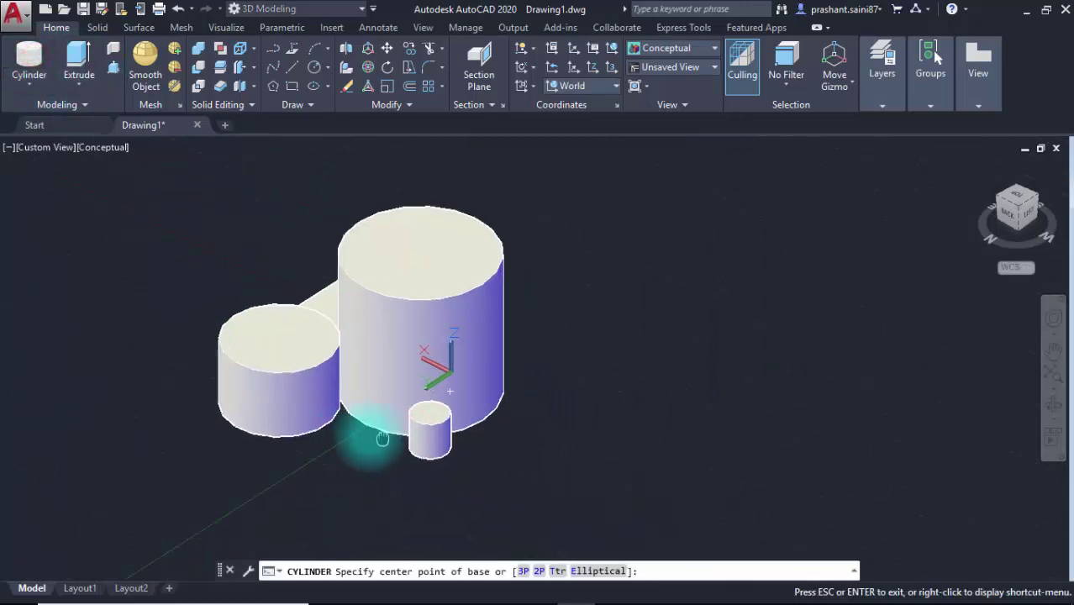
click(597, 571)
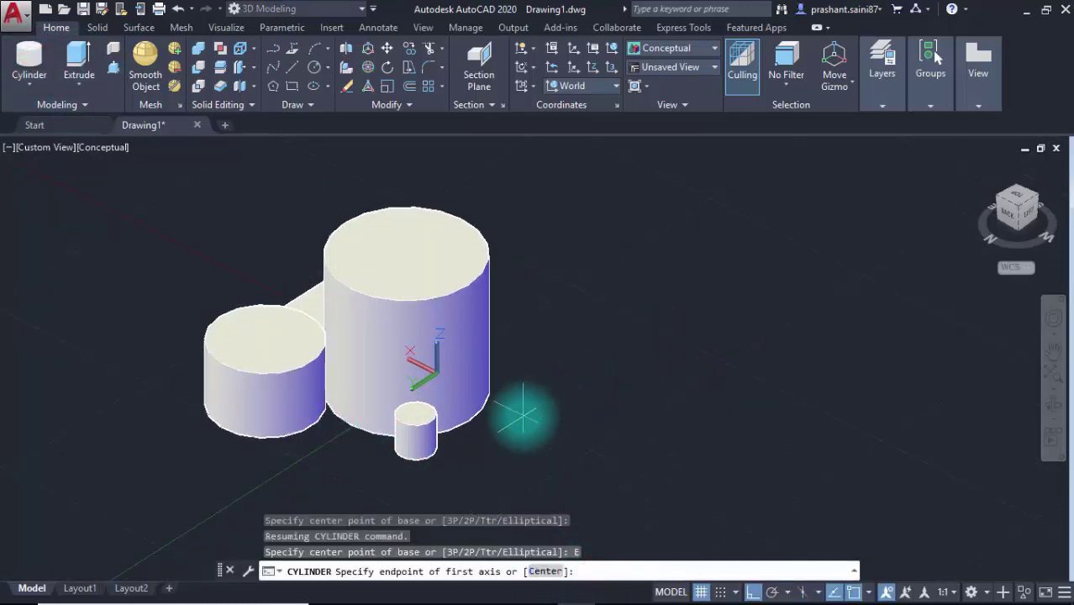
click(553, 411)
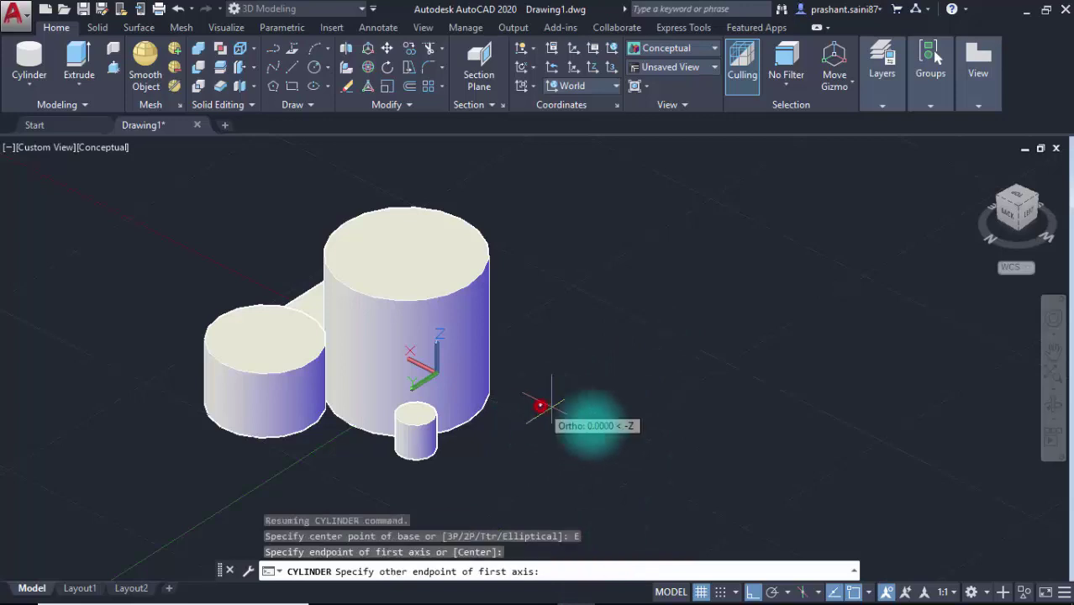
click(737, 487)
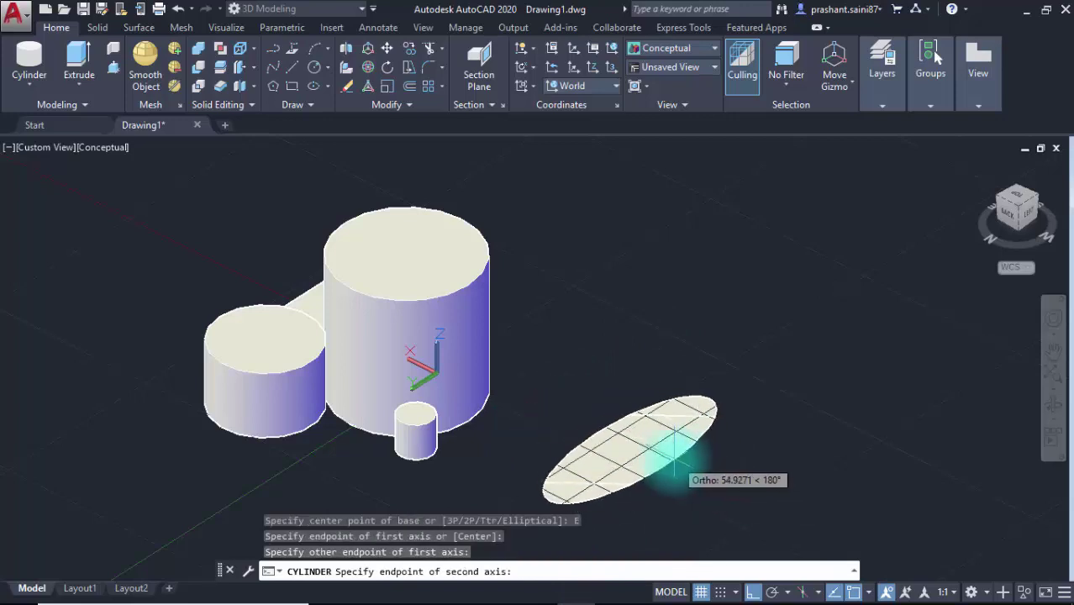
click(671, 459)
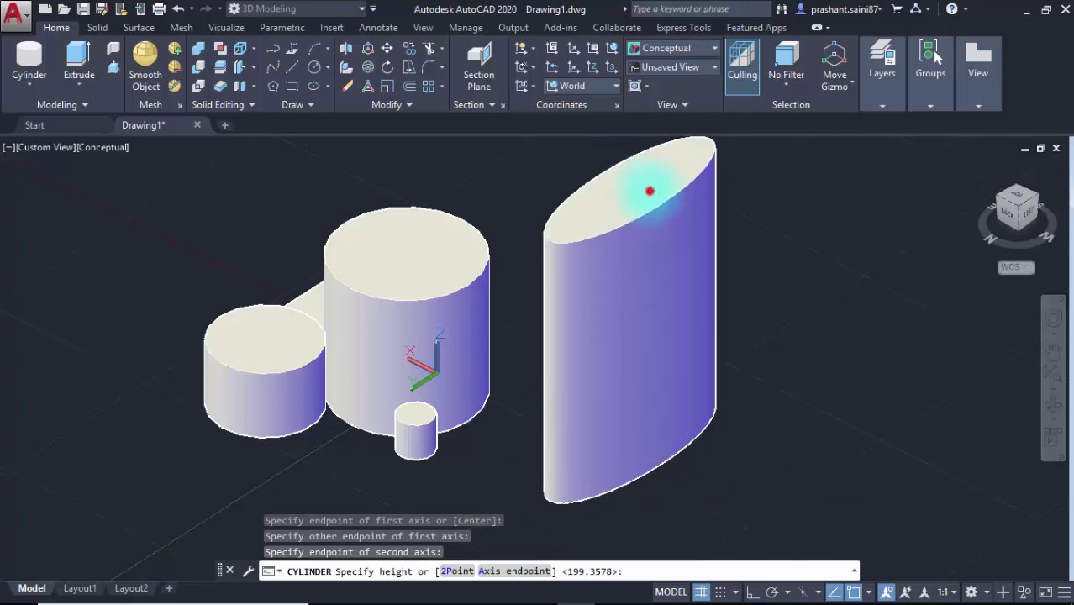
click(651, 190)
scroll(681, 235, down, 2)
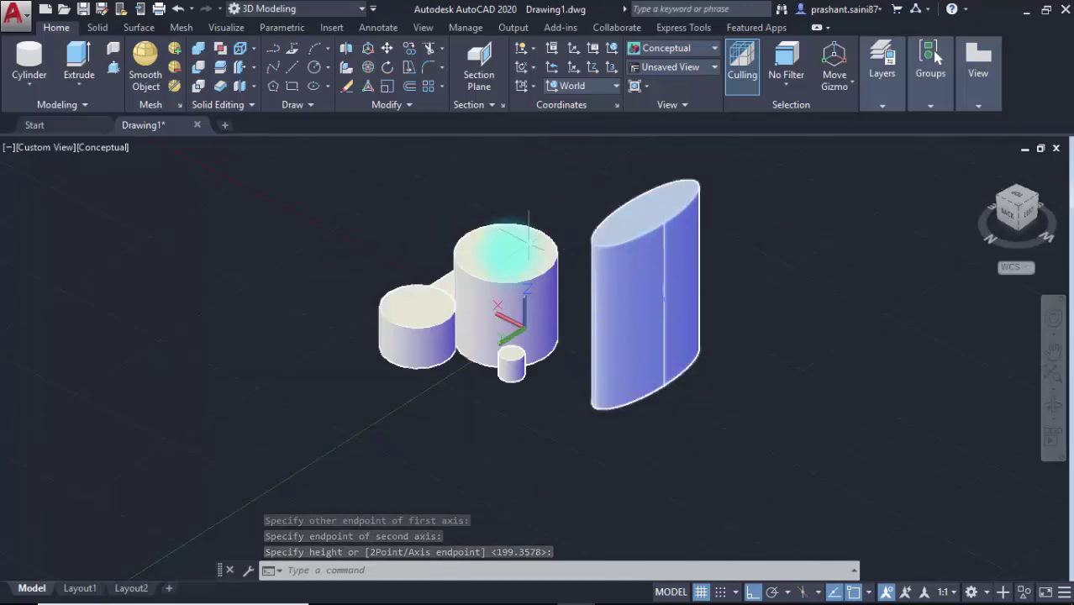
scroll(555, 286, up, 2)
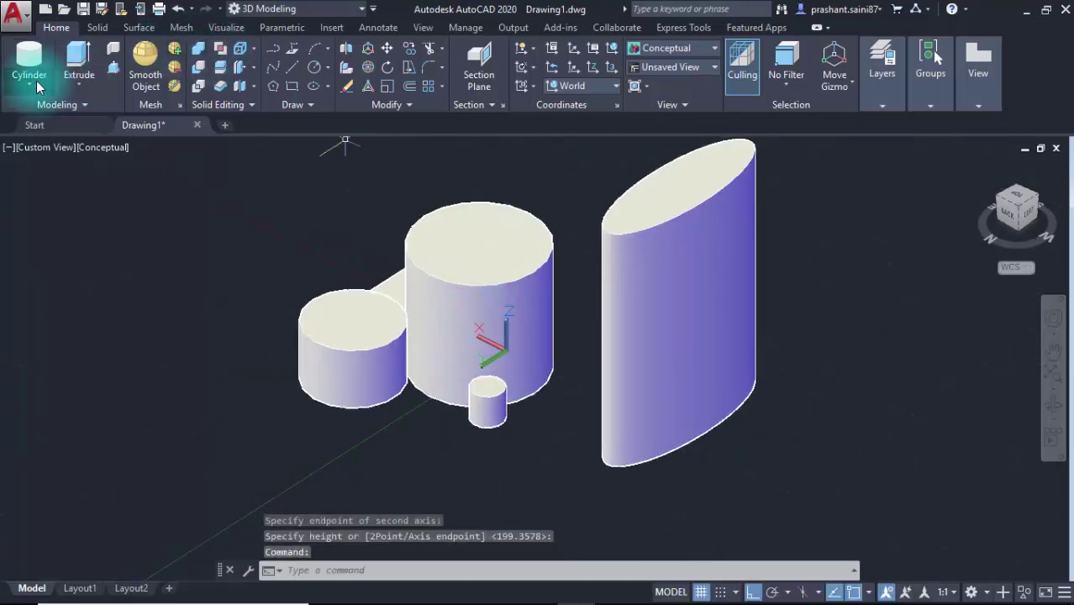
- Place a cone with base radius 100 and height 250 in front of the cylinders
click(37, 85)
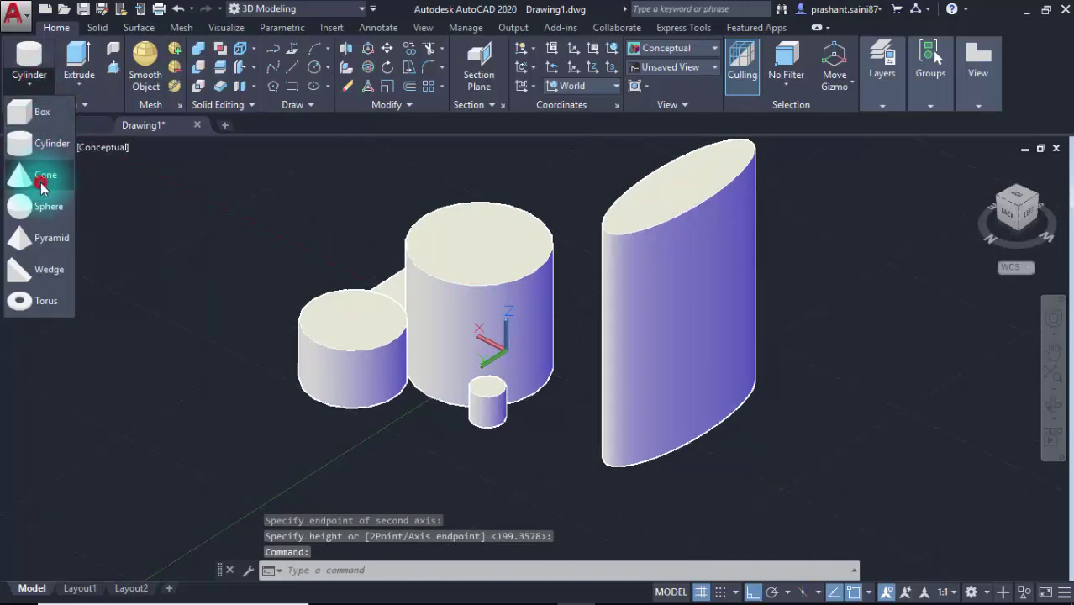
click(40, 183)
middle_drag(288, 304, 300, 263)
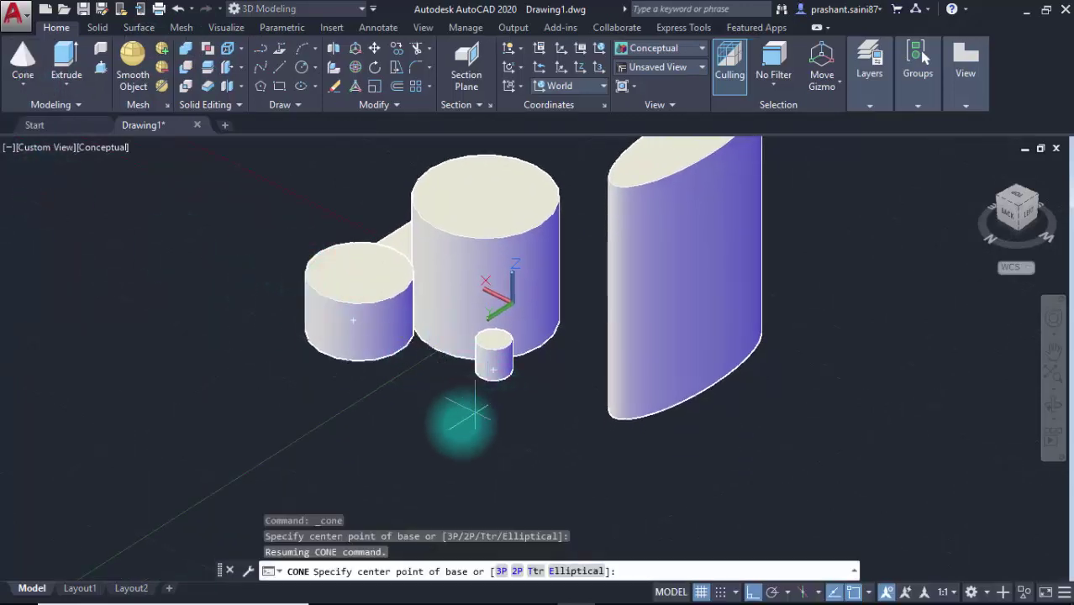
middle_drag(420, 377, 394, 353)
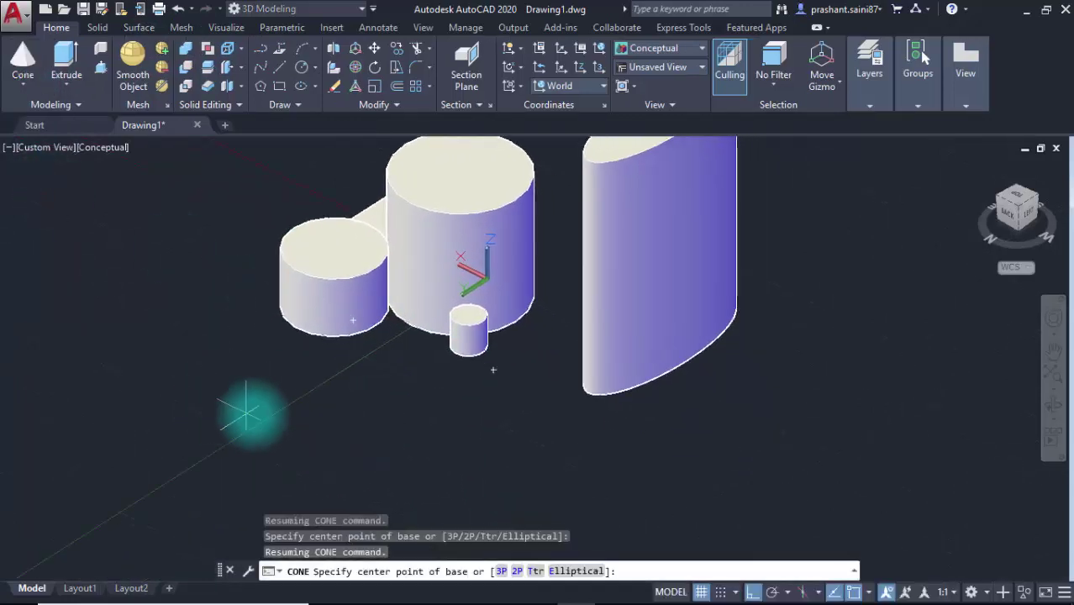
click(342, 427)
text(100)
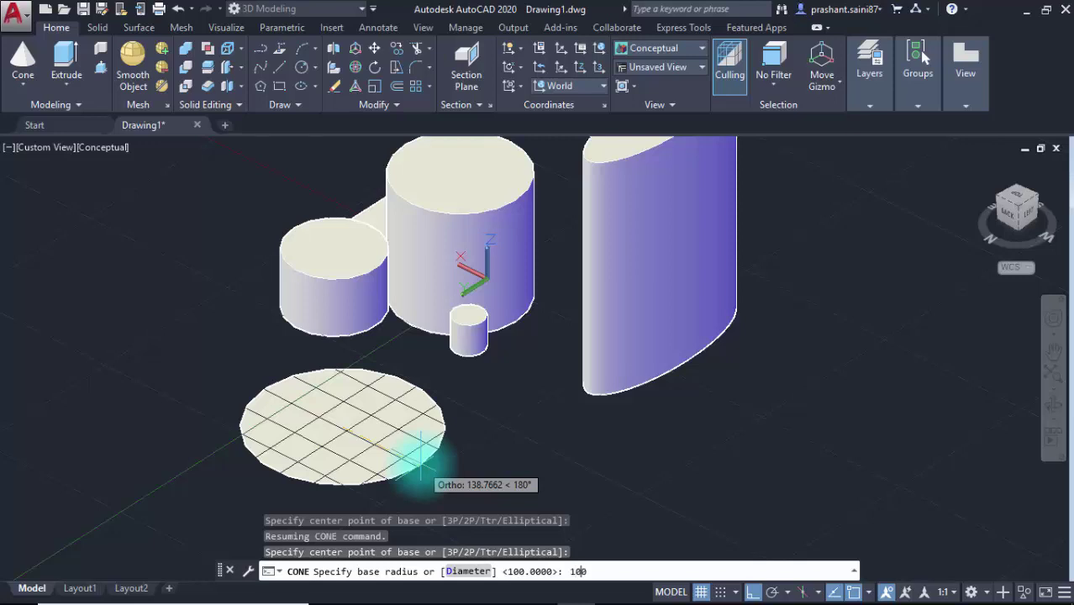
key(Return)
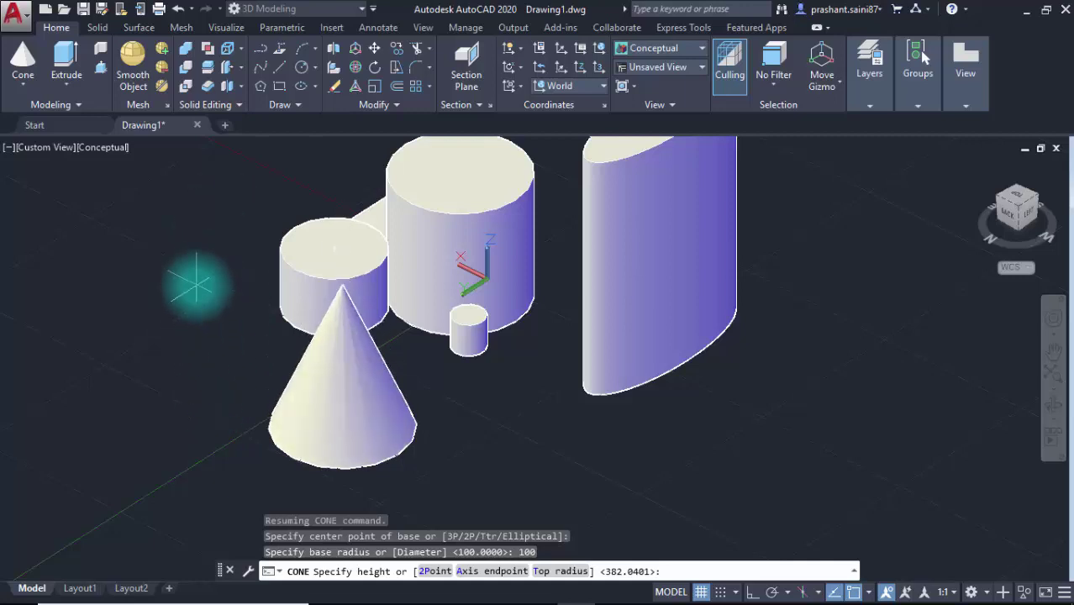
text(250)
key(Return)
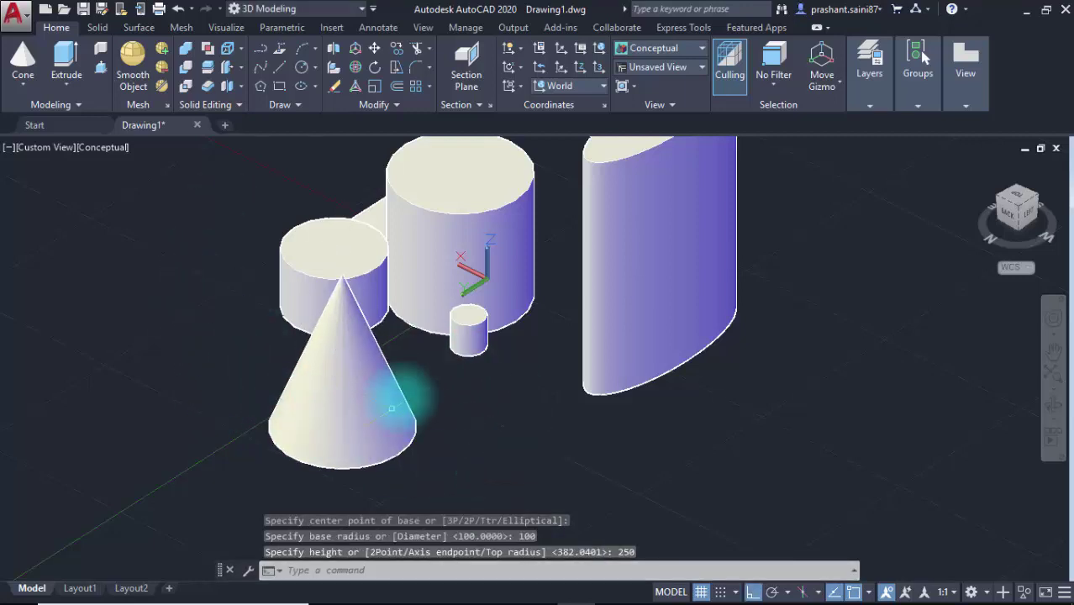
- Select the new cone and recentre the solids in the view
mouse_move(399, 399)
middle_down()
mouse_move(374, 390)
mouse_move(307, 402)
middle_up()
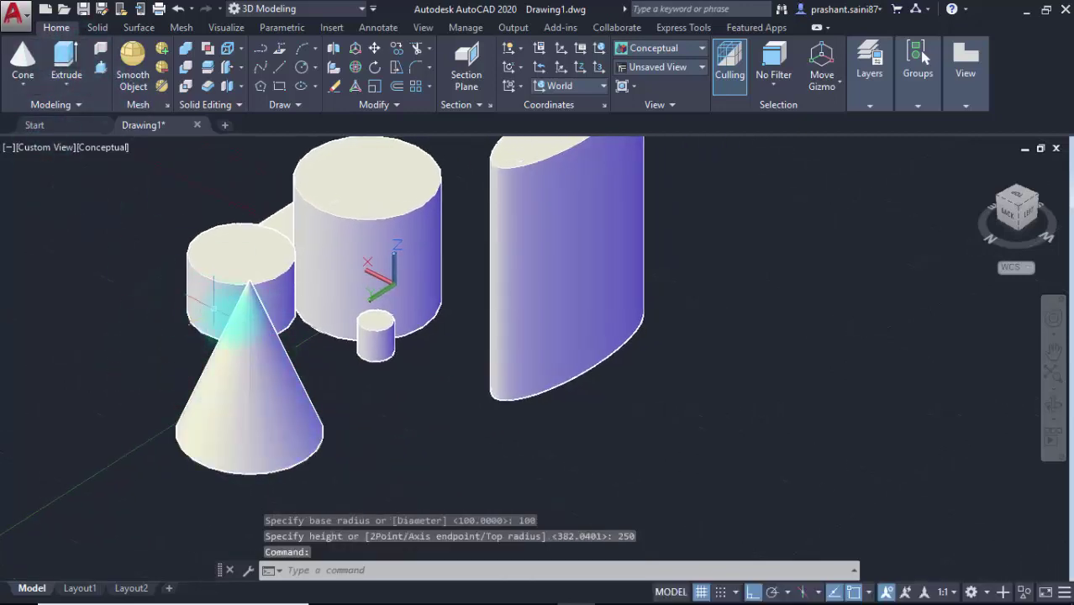
scroll(236, 315, up, 2)
middle_drag(236, 315, 298, 262)
click(329, 447)
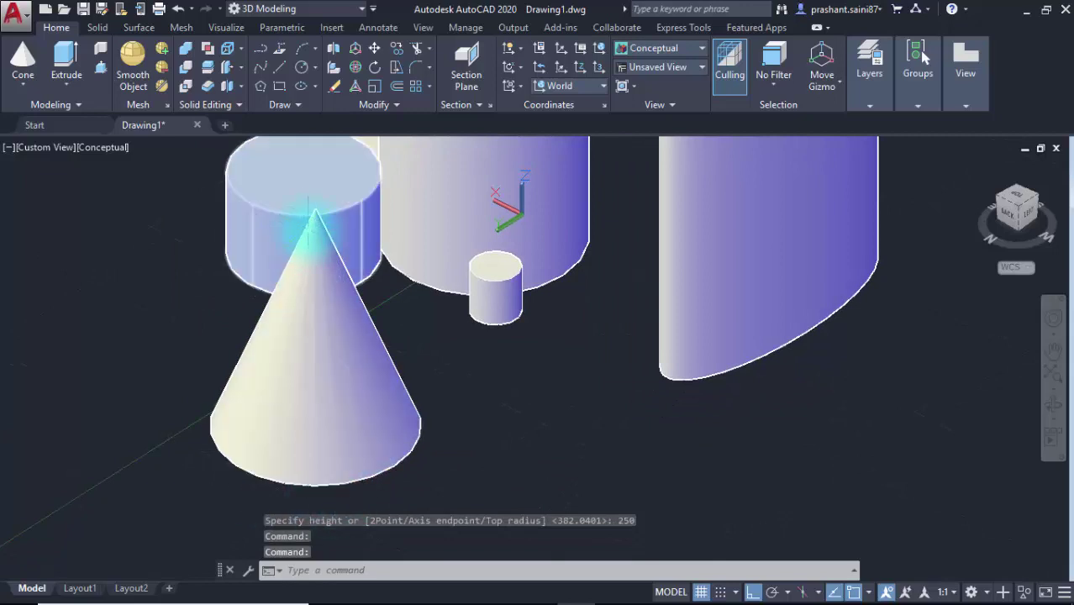
scroll(374, 278, down, 2)
middle_drag(373, 278, 322, 334)
key(Escape)
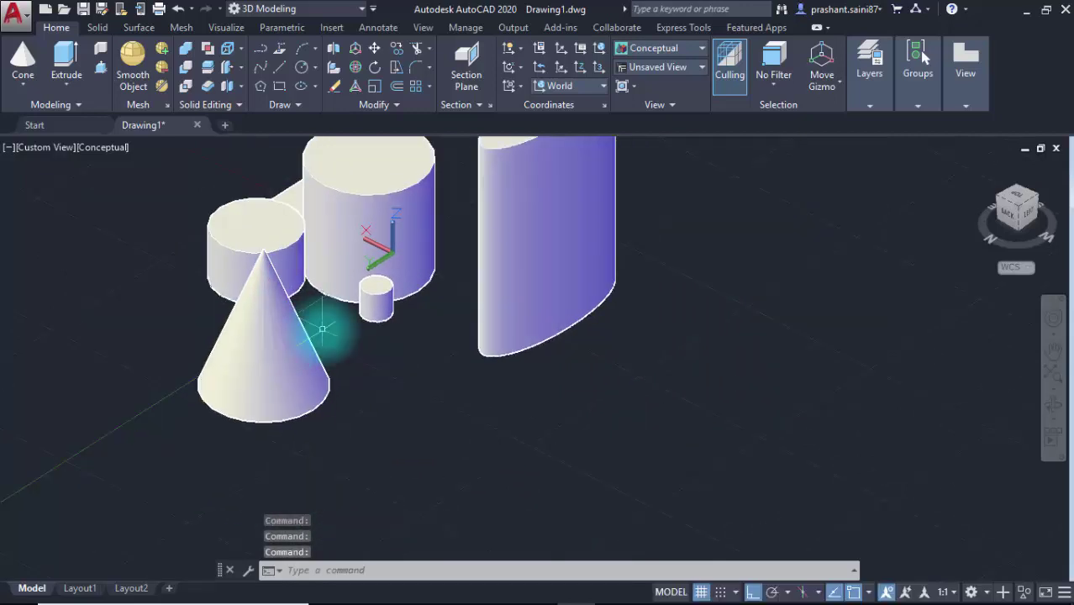
- Draw a truncated cone beside the first: base radius 100, top radius 20, height 250
click(25, 55)
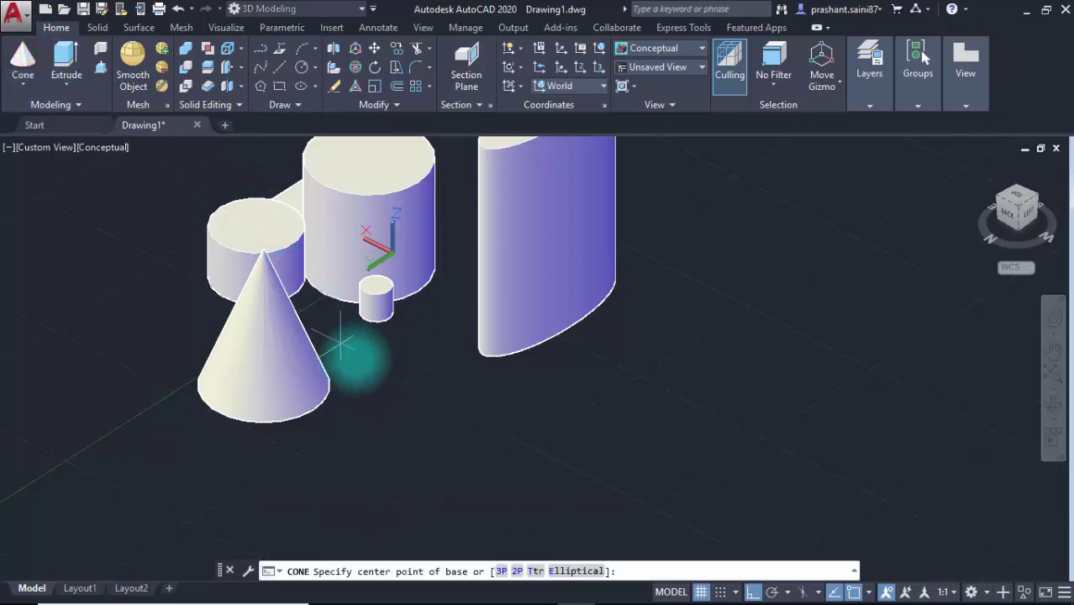
click(431, 435)
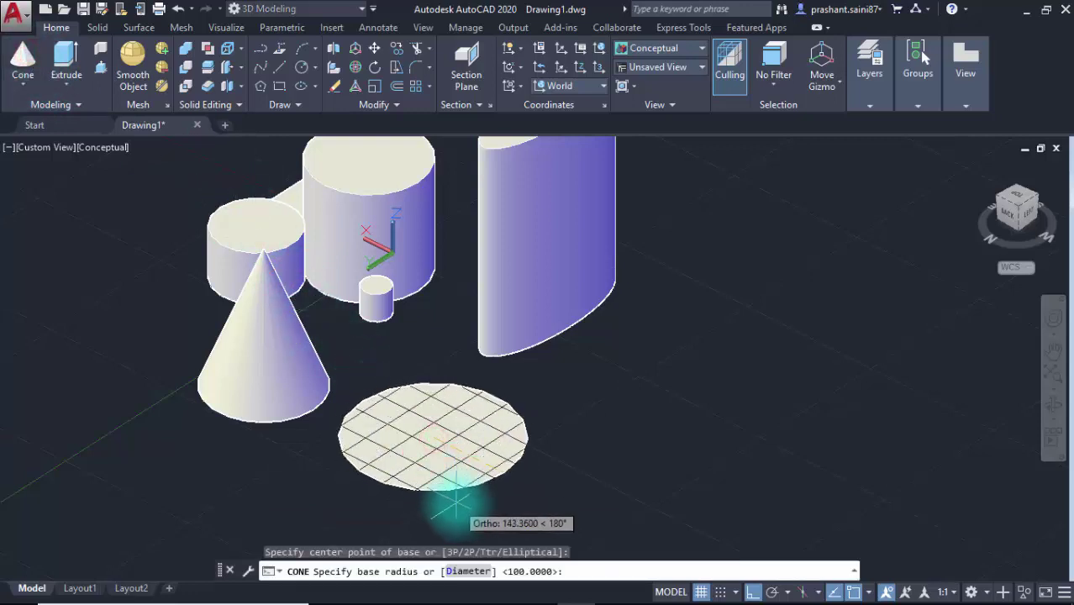
text(100)
key(Return)
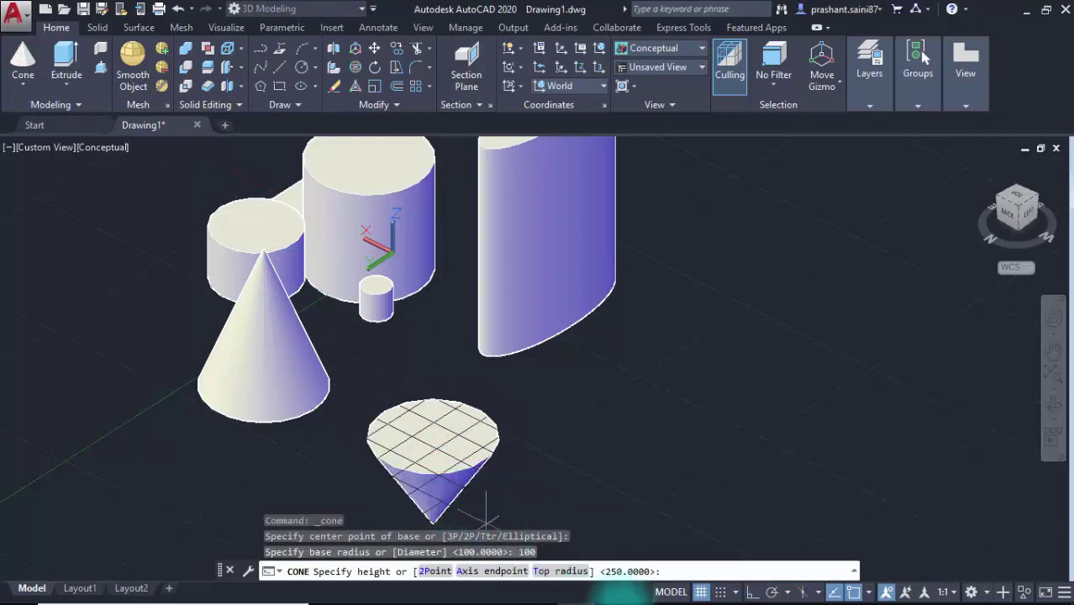
click(568, 570)
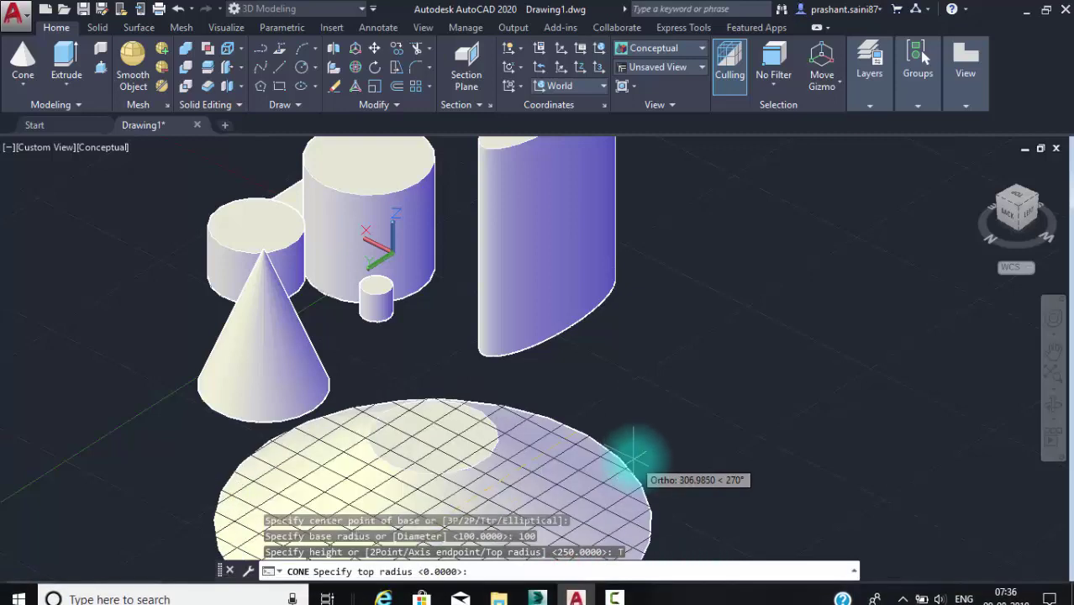
text(20)
key(Return)
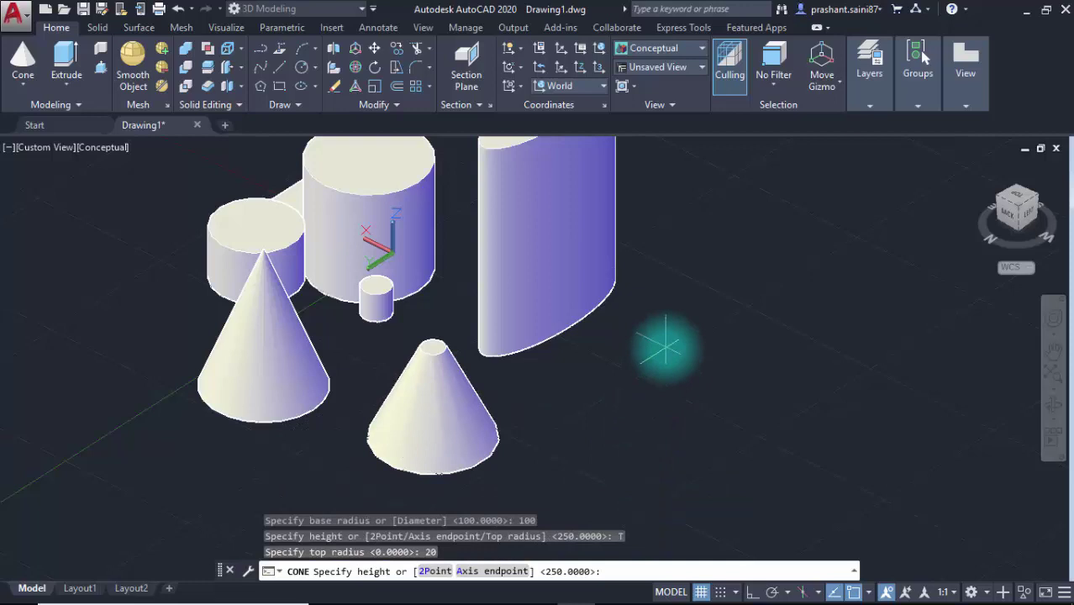
key(Return)
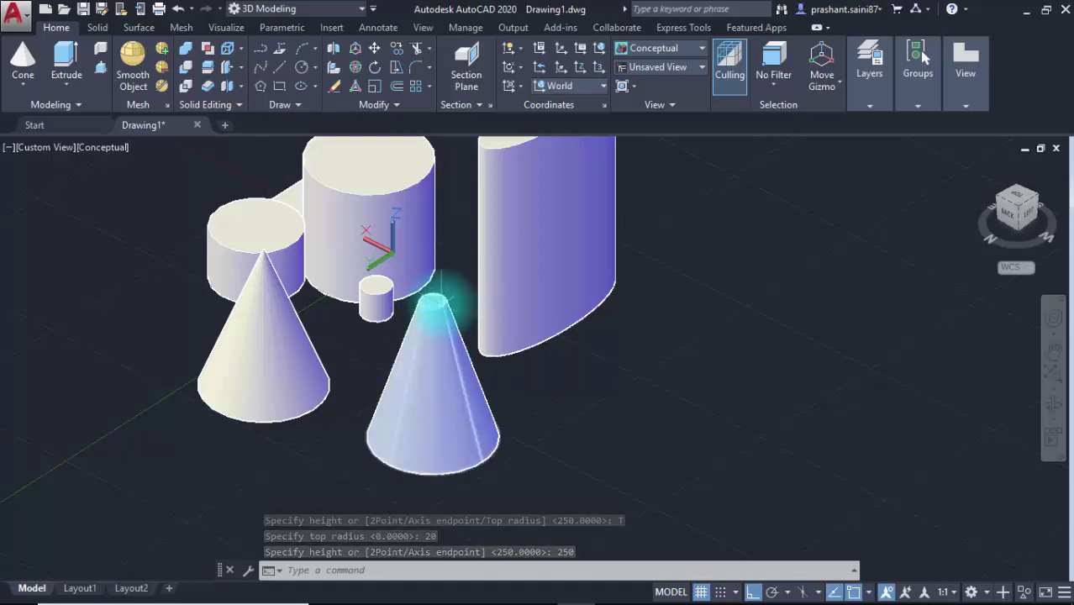
scroll(450, 301, down, 2)
middle_drag(446, 317, 472, 313)
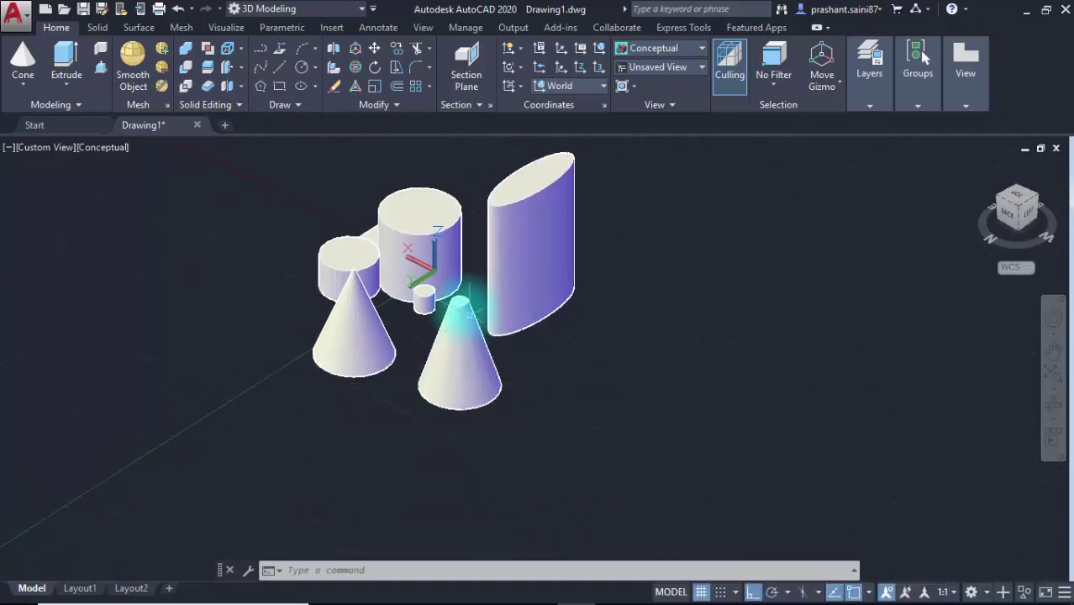
click(22, 82)
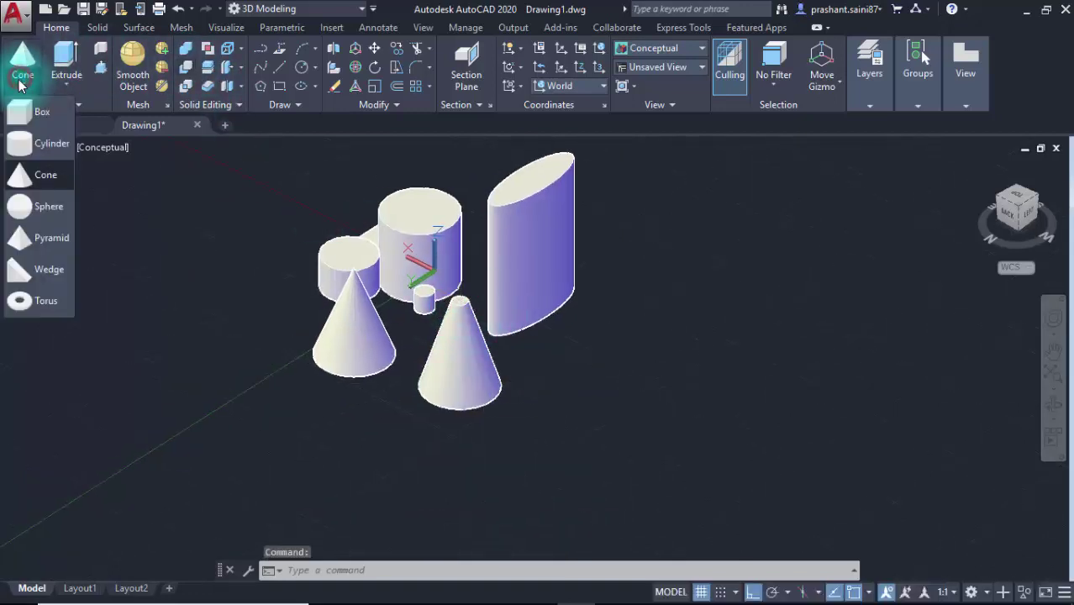
- Place a sphere of radius 200 to the right of the cones
click(31, 209)
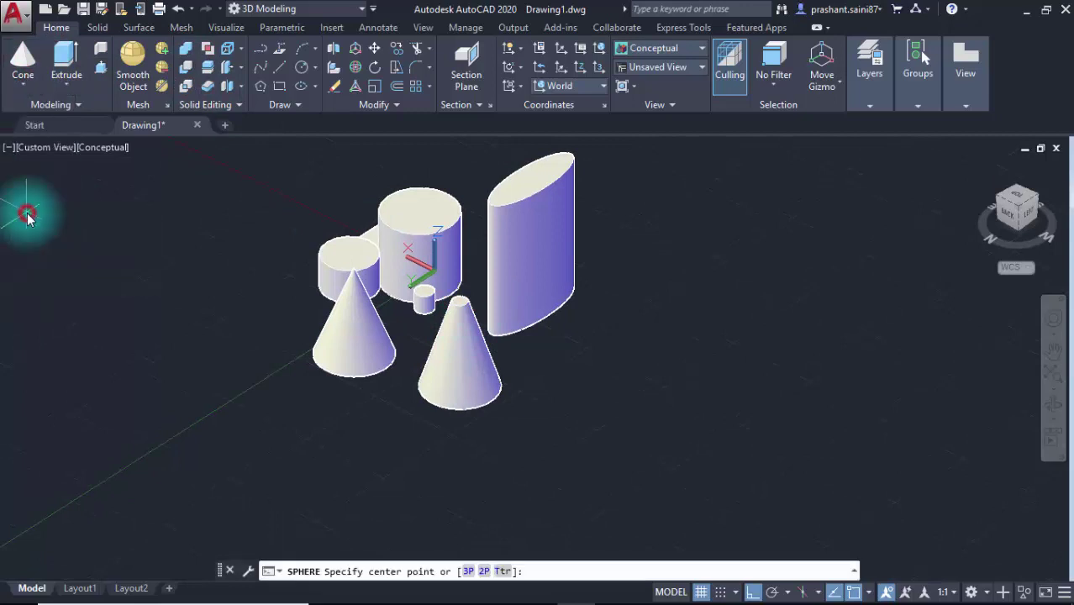
middle_drag(593, 412, 473, 443)
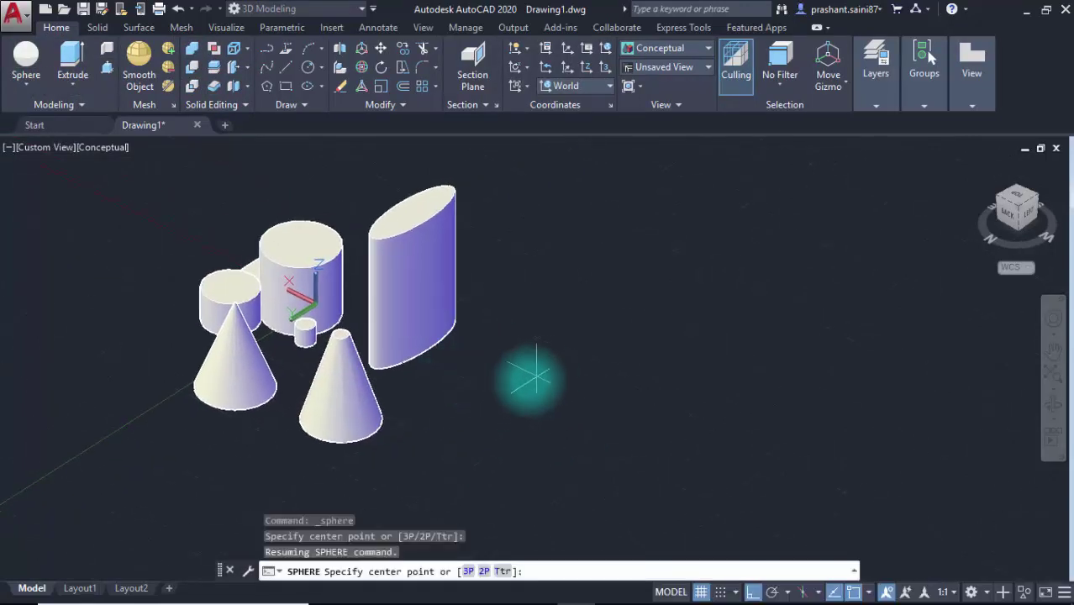
click(518, 371)
text(200)
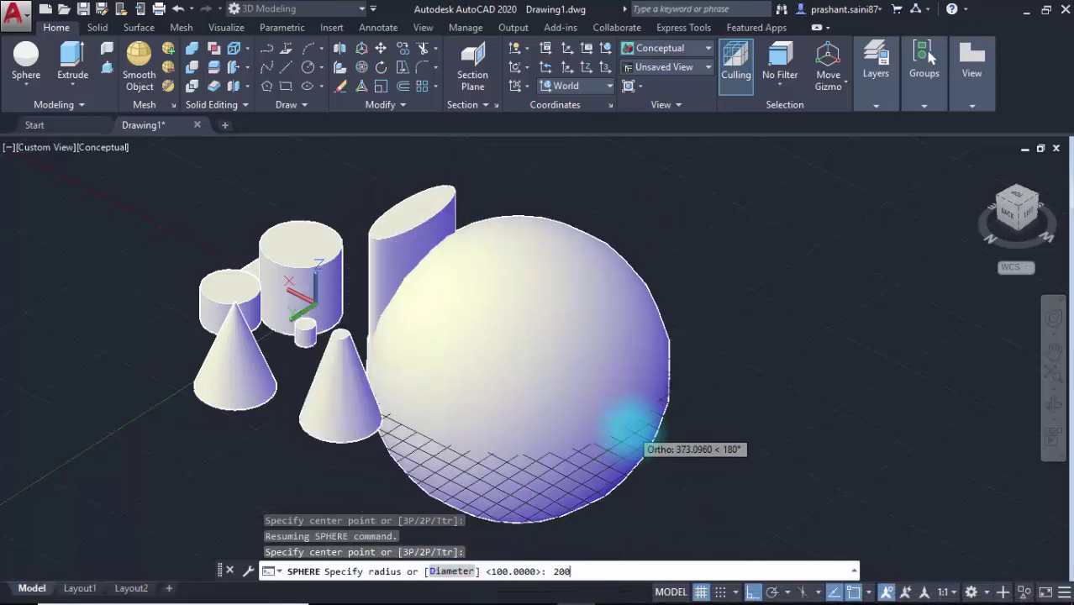
key(Return)
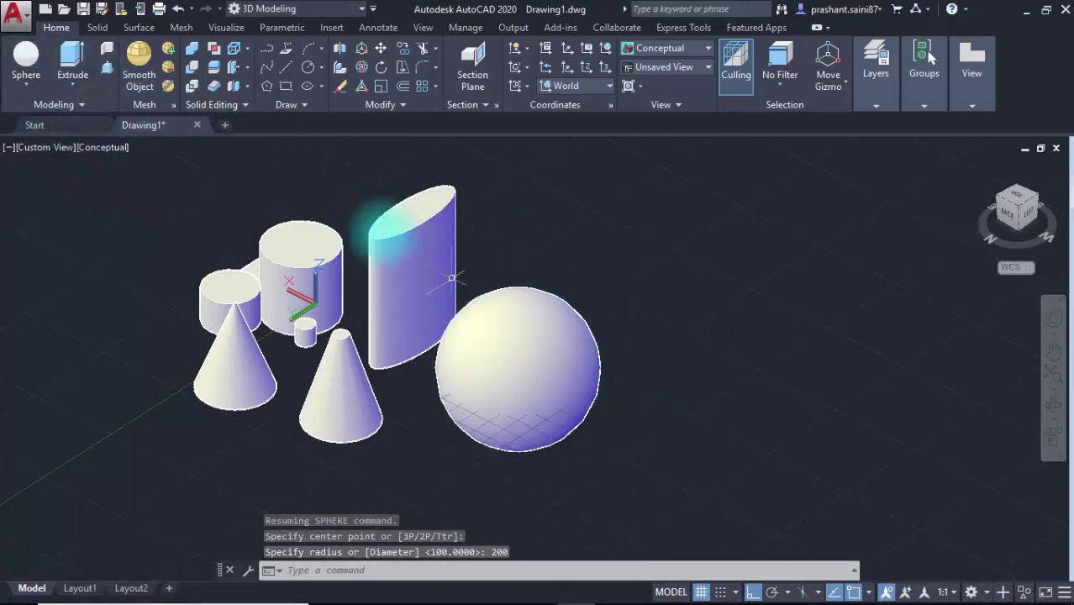
click(19, 92)
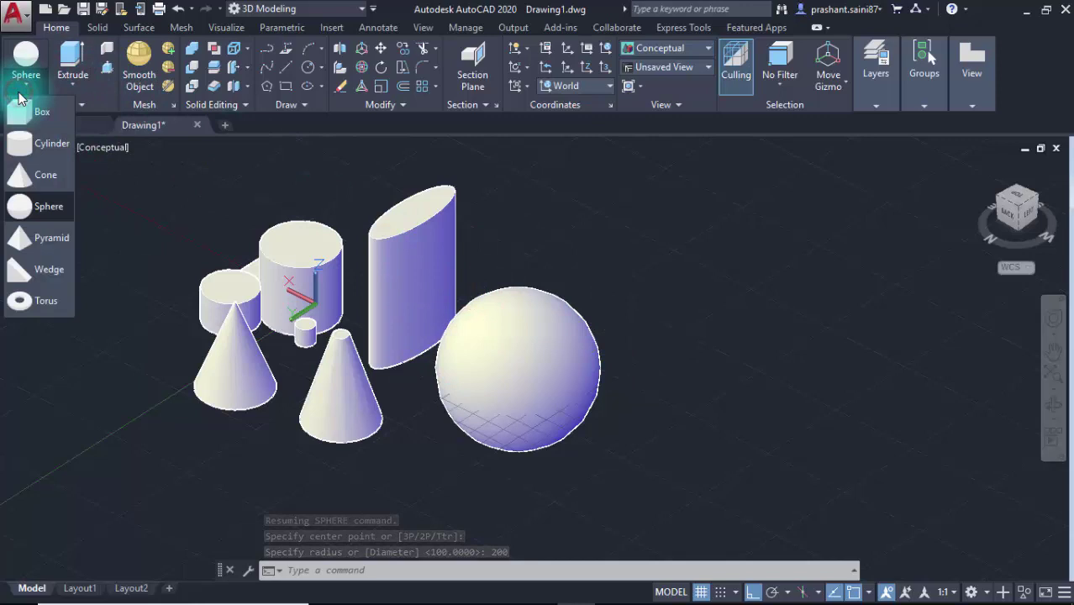
- Draw a square pyramid from a base edge right of the sphere, with height 300
click(37, 243)
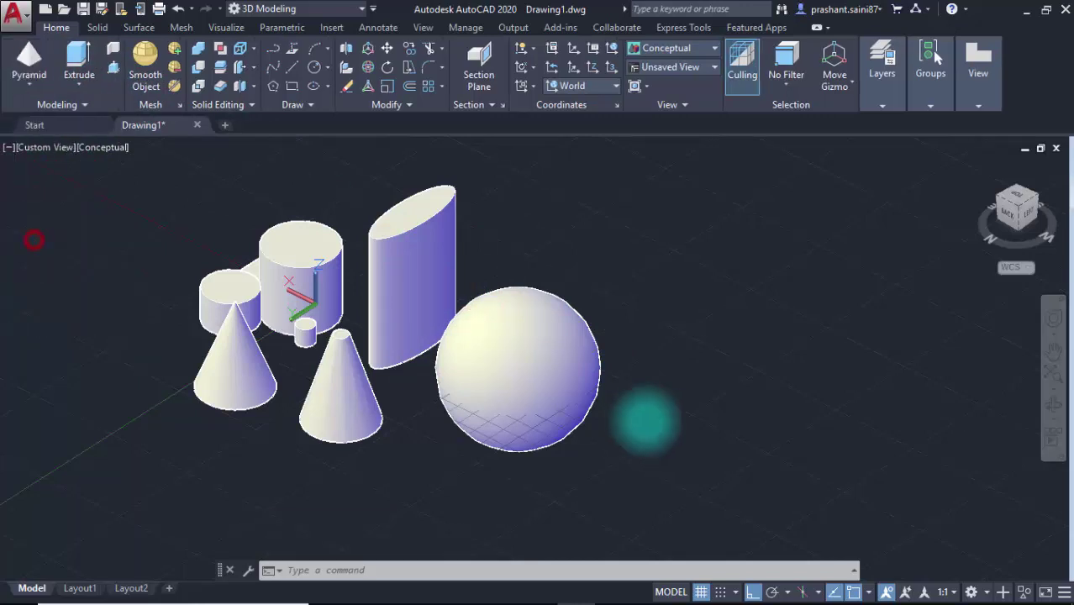
mouse_move(708, 432)
middle_down()
mouse_move(685, 439)
mouse_move(603, 421)
middle_up()
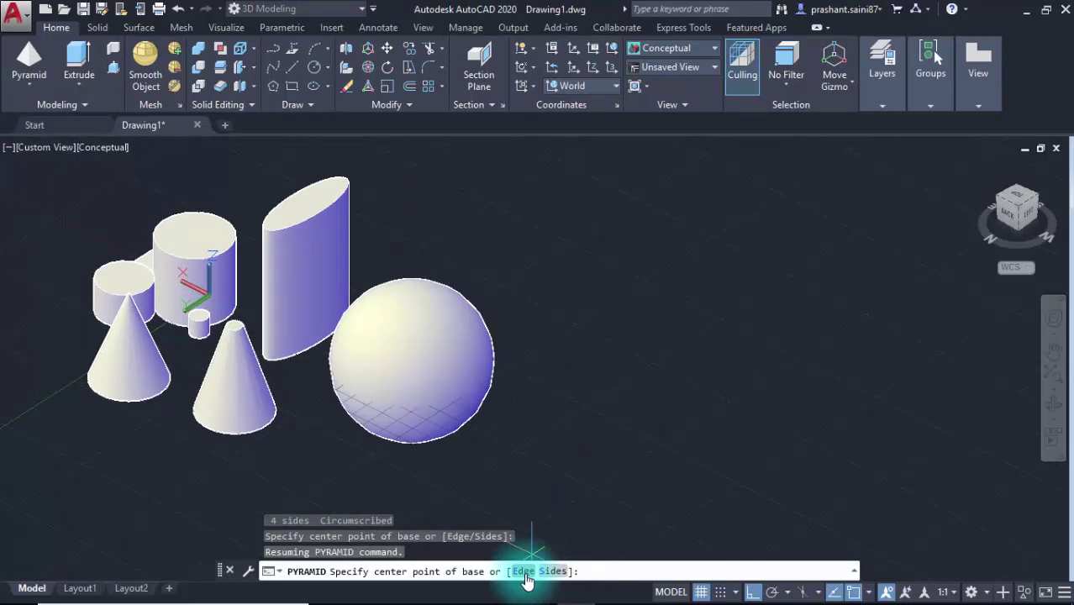
click(531, 573)
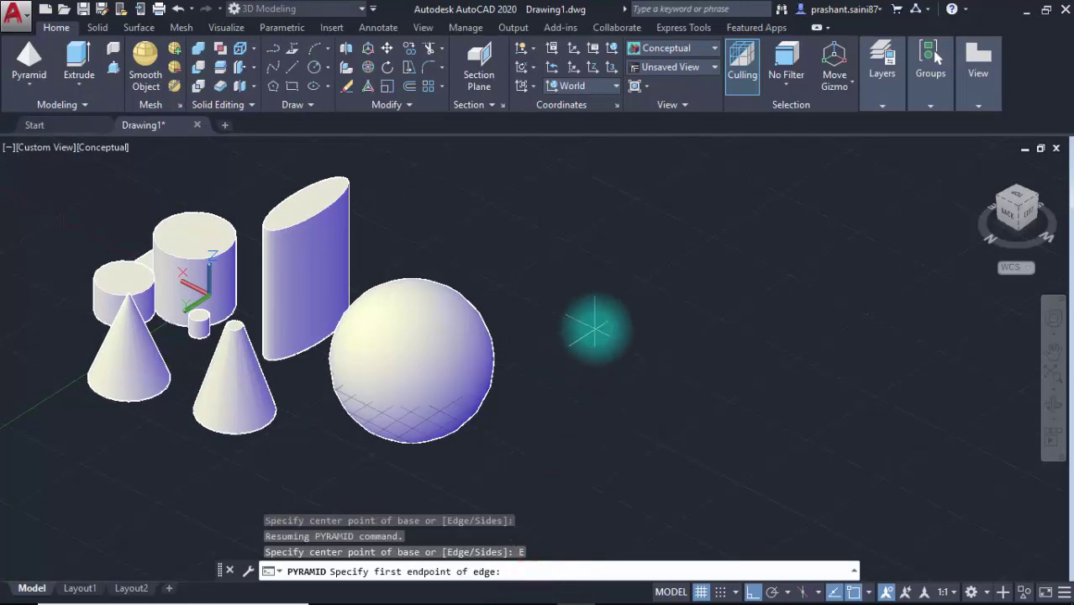
click(602, 324)
click(767, 386)
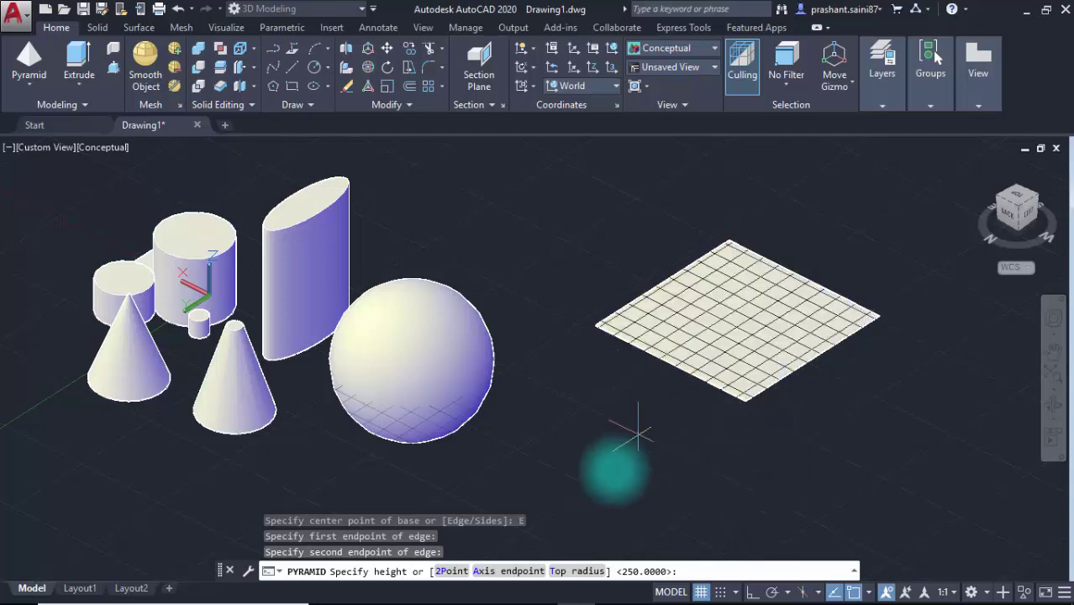
middle_drag(777, 167, 687, 274)
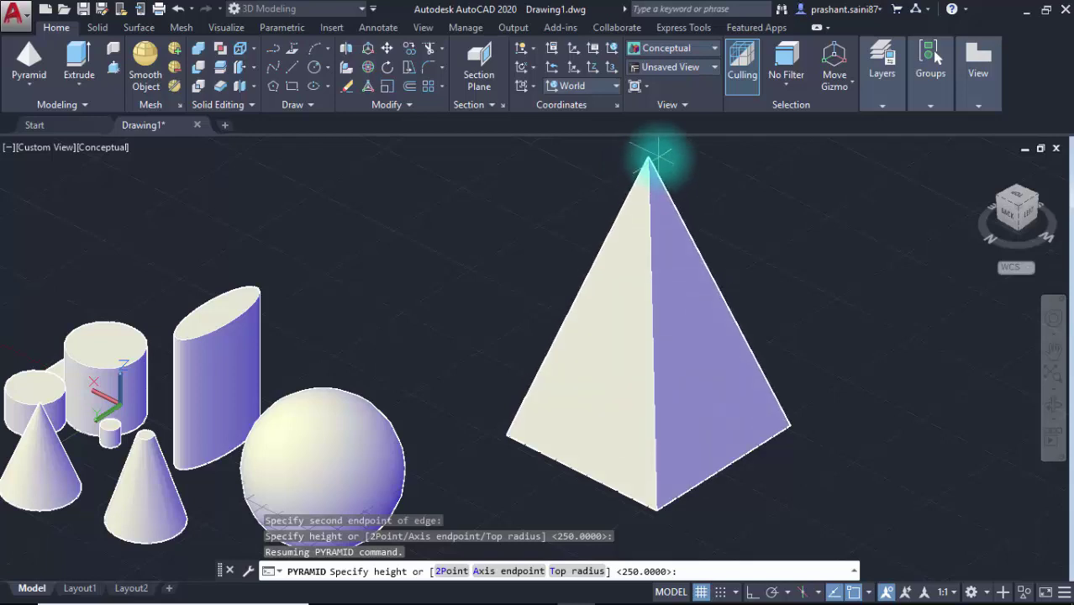
text(30)
key(Return)
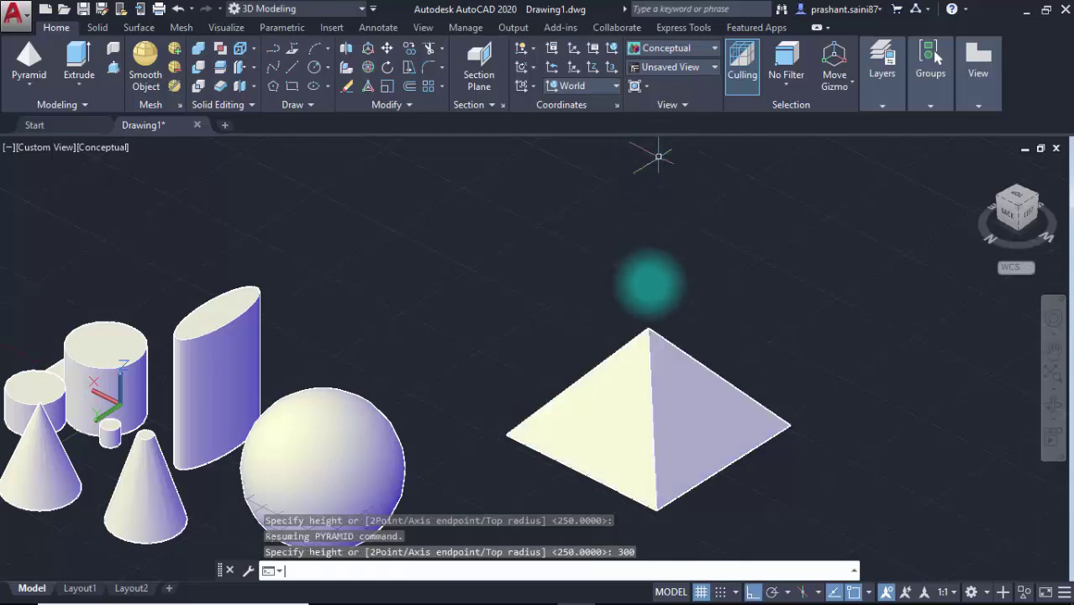
middle_drag(643, 348, 645, 227)
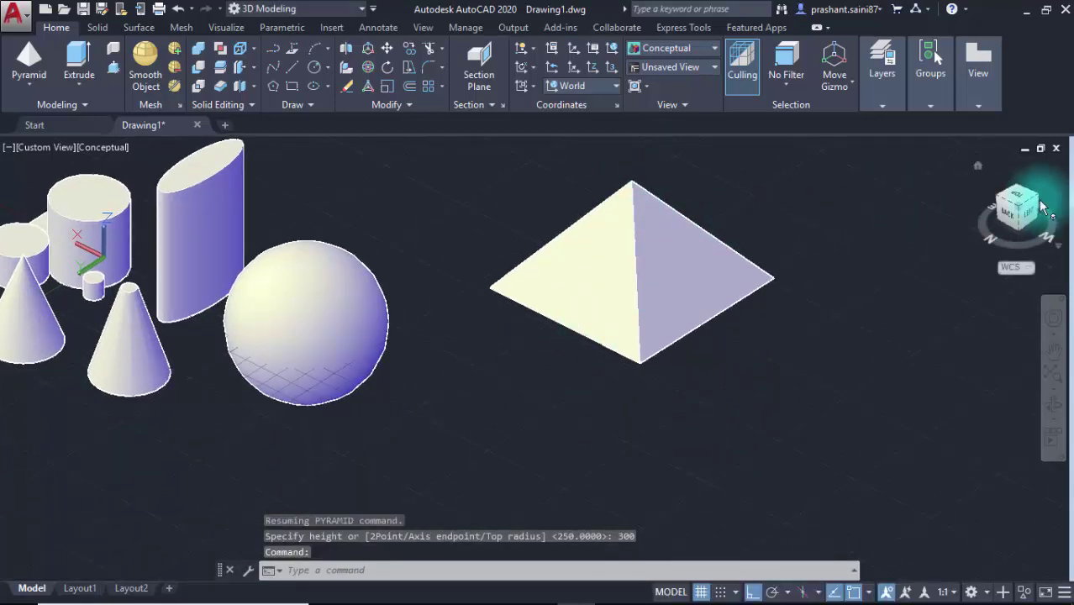
- Orbit the scene, then restore the NW Isometric view
drag(1020, 136, 804, 190)
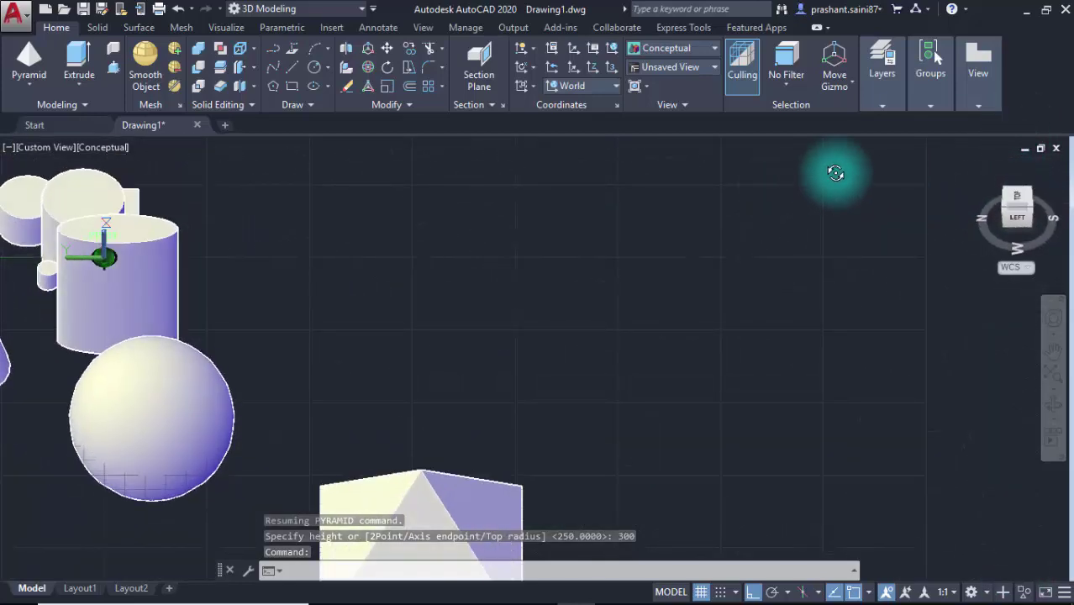
click(1012, 192)
click(824, 192)
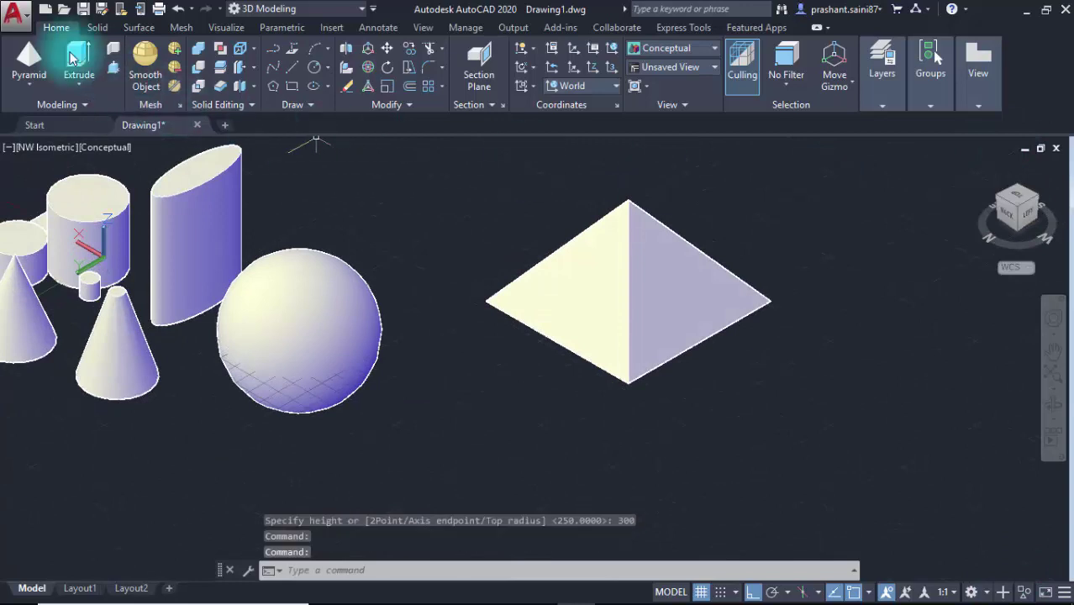
- Draw an edge-based square pyramid in front of the sphere with top radius 25 and height 450
click(29, 57)
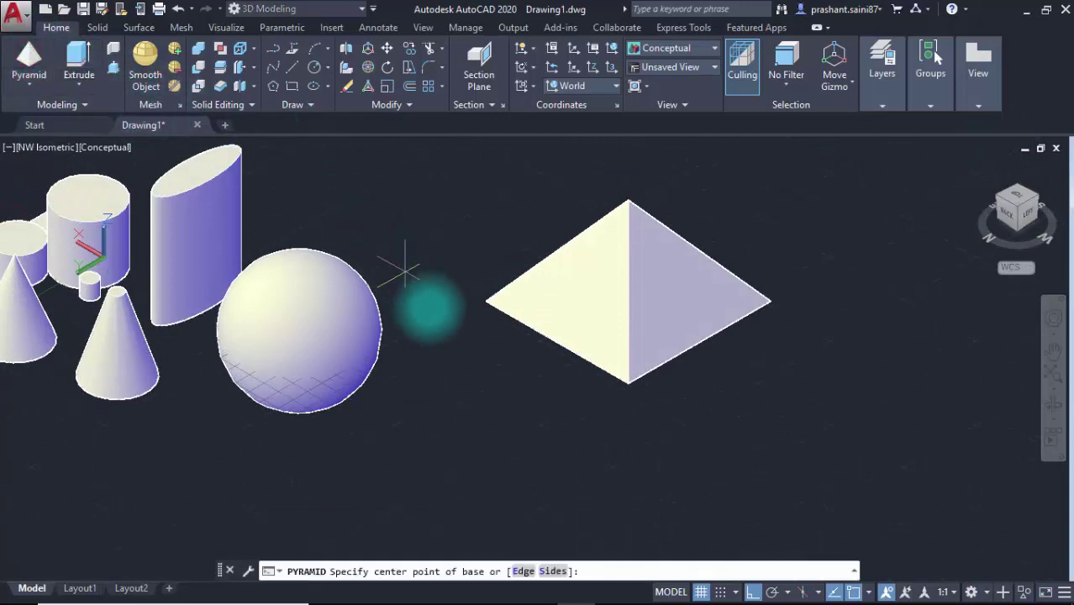
middle_drag(427, 304, 507, 344)
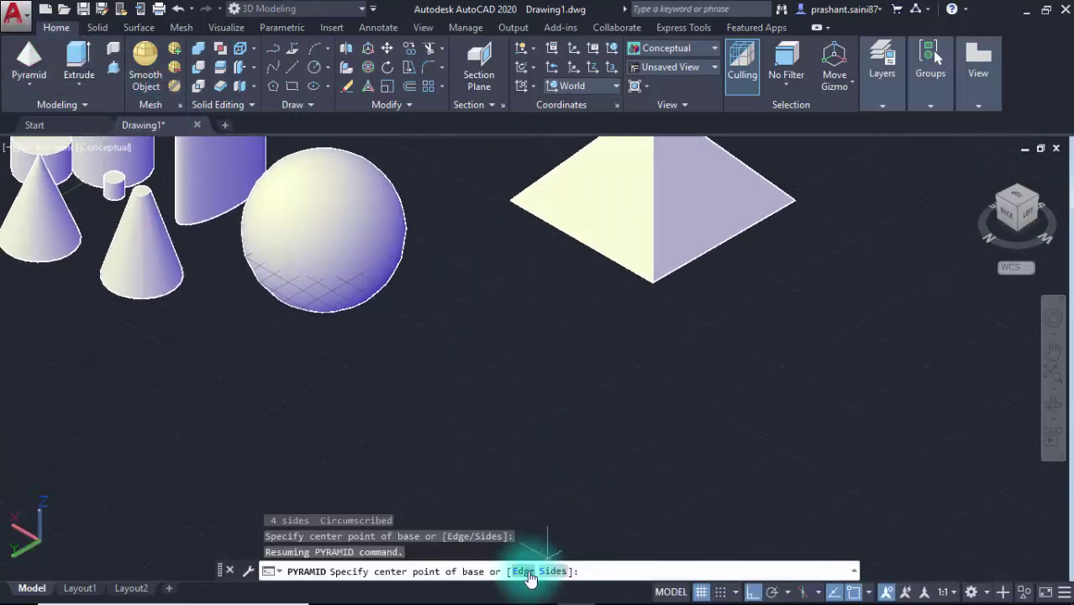
click(524, 570)
click(400, 437)
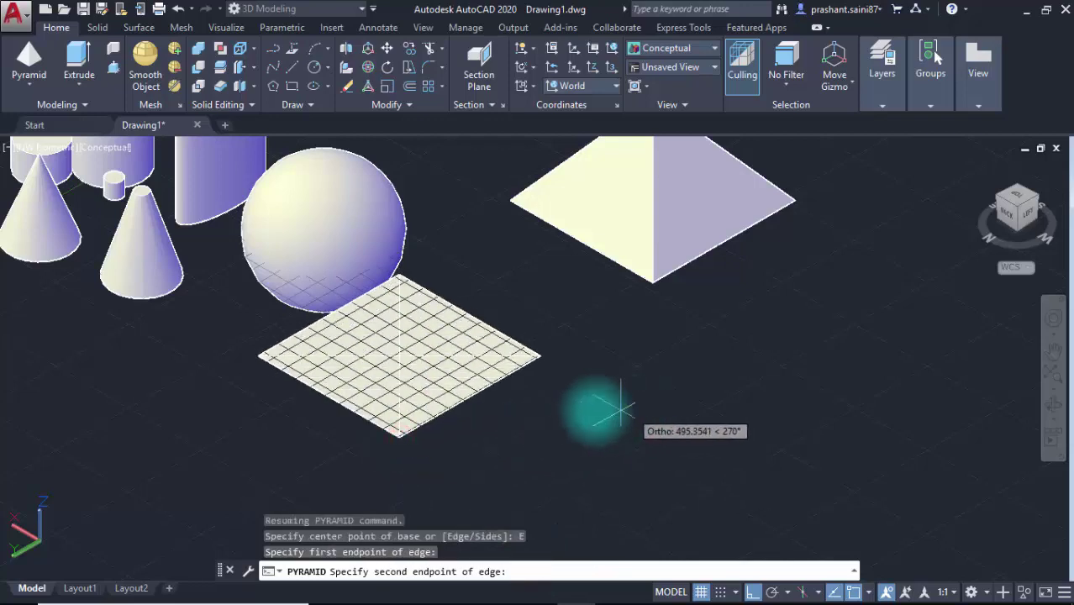
click(576, 409)
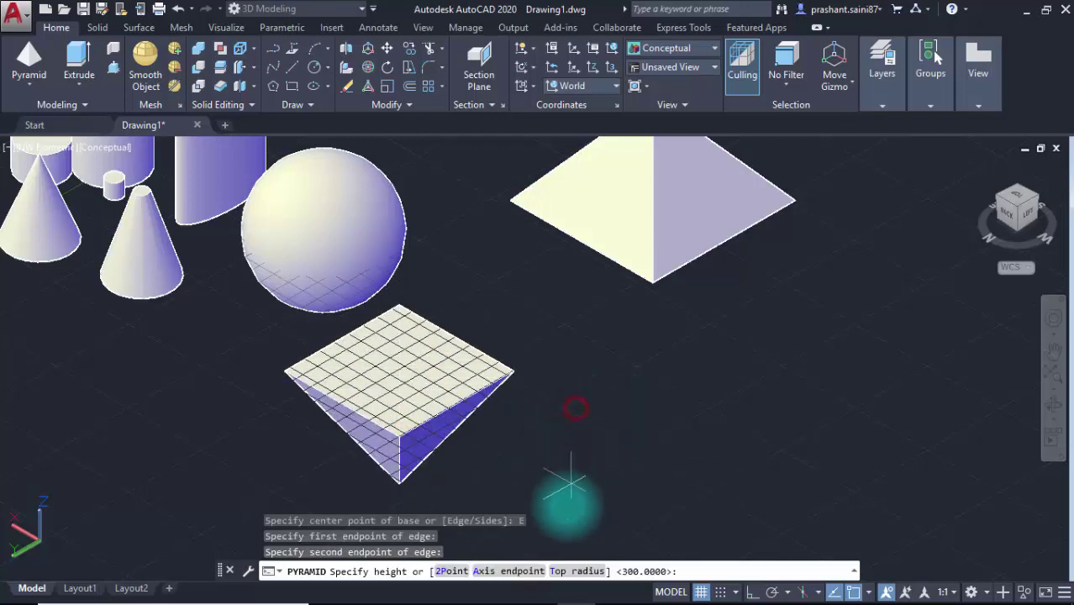
click(573, 571)
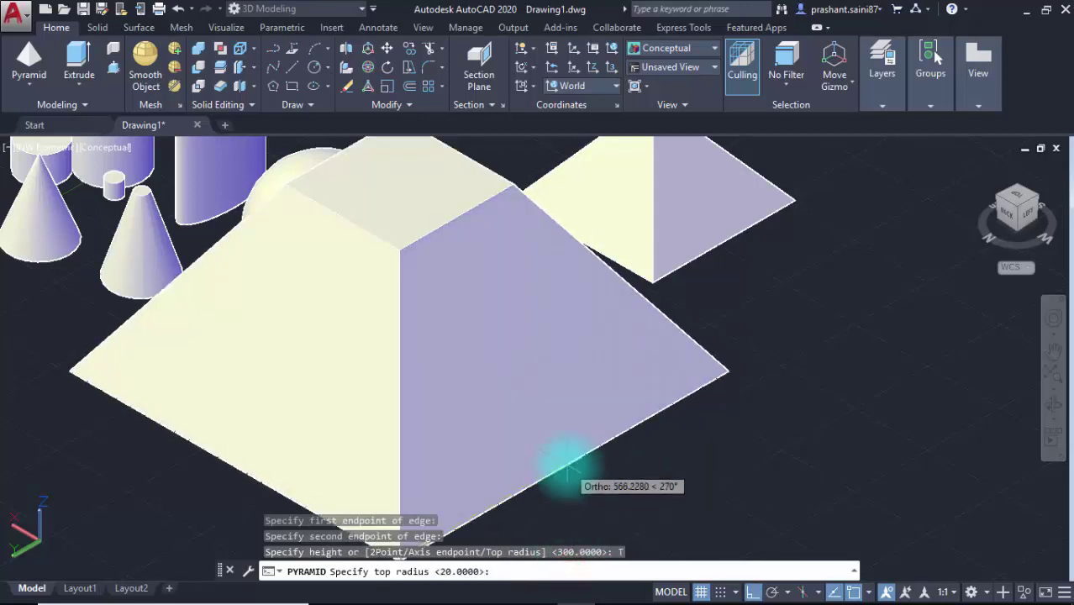
text(25)
key(Return)
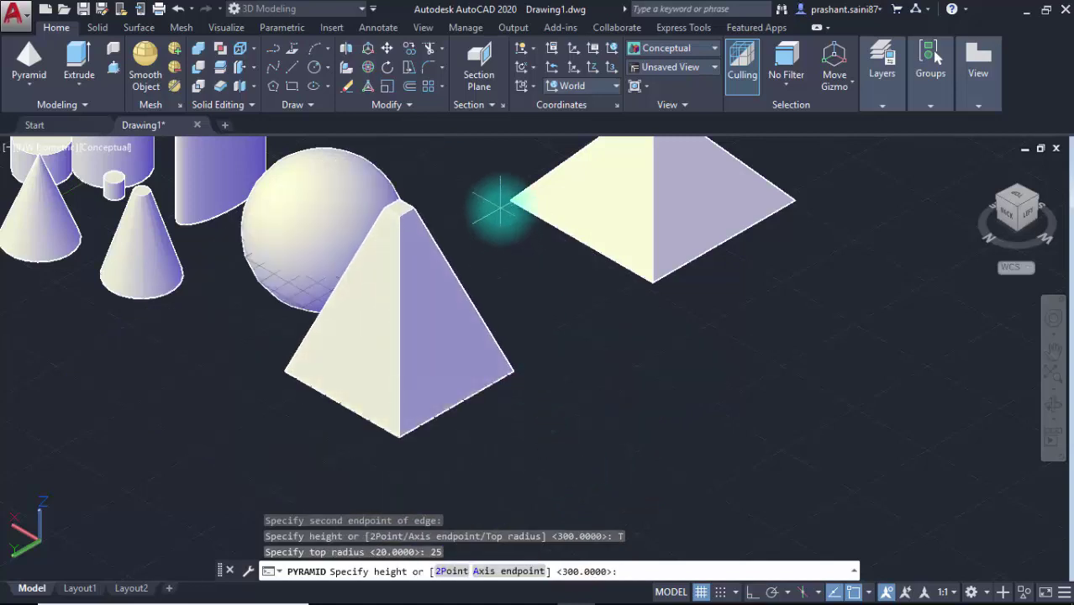
middle_drag(500, 197, 508, 288)
text(450)
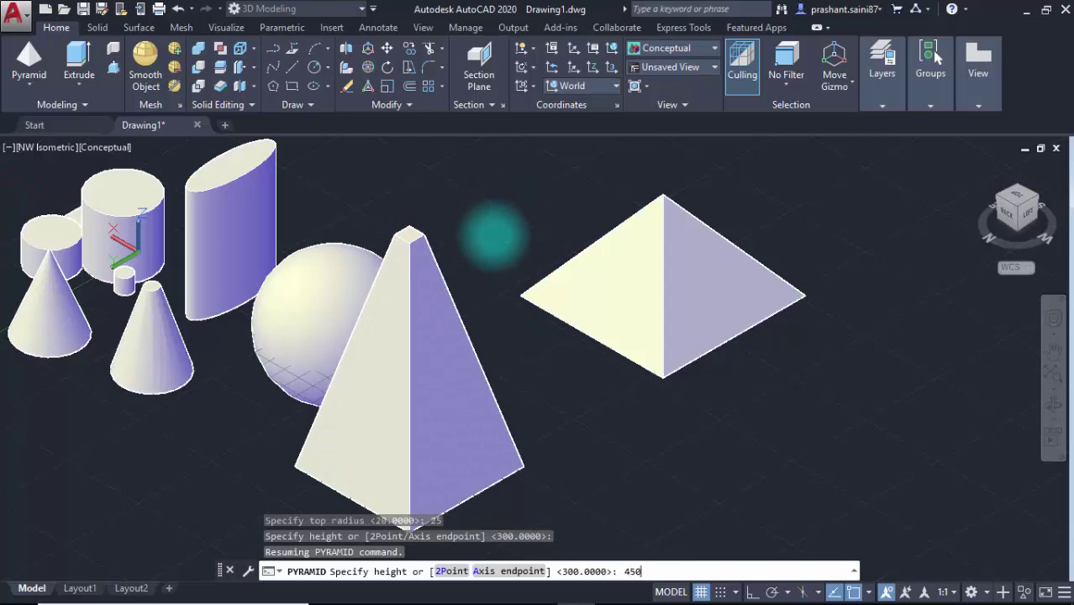
key(Return)
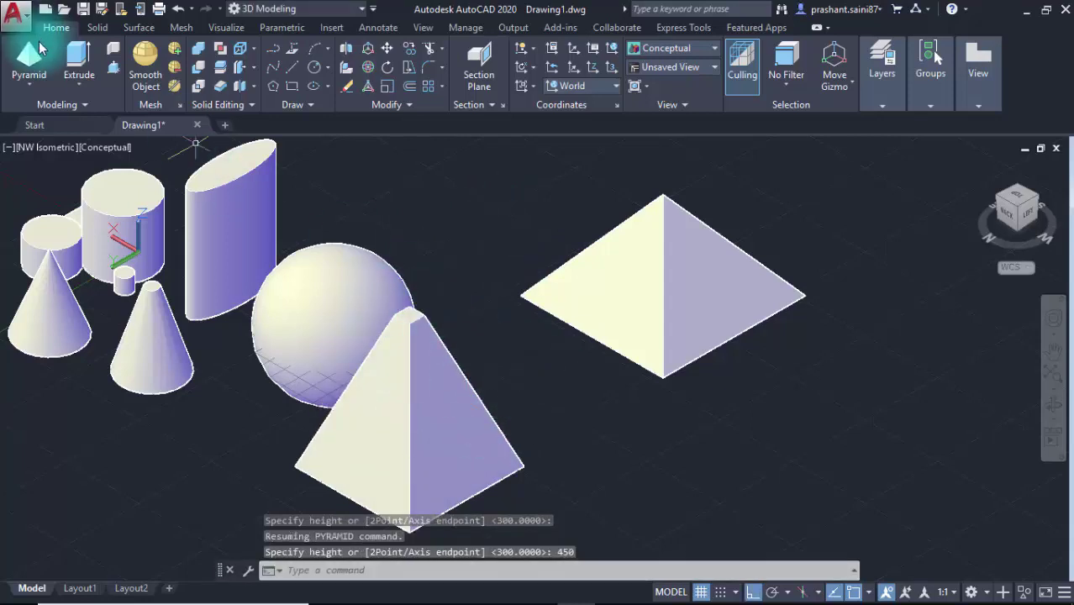
- Start a new pyramid from the primitives list with 6 base sides
scroll(457, 357, down, 3)
middle_drag(457, 357, 395, 299)
scroll(406, 308, up, 2)
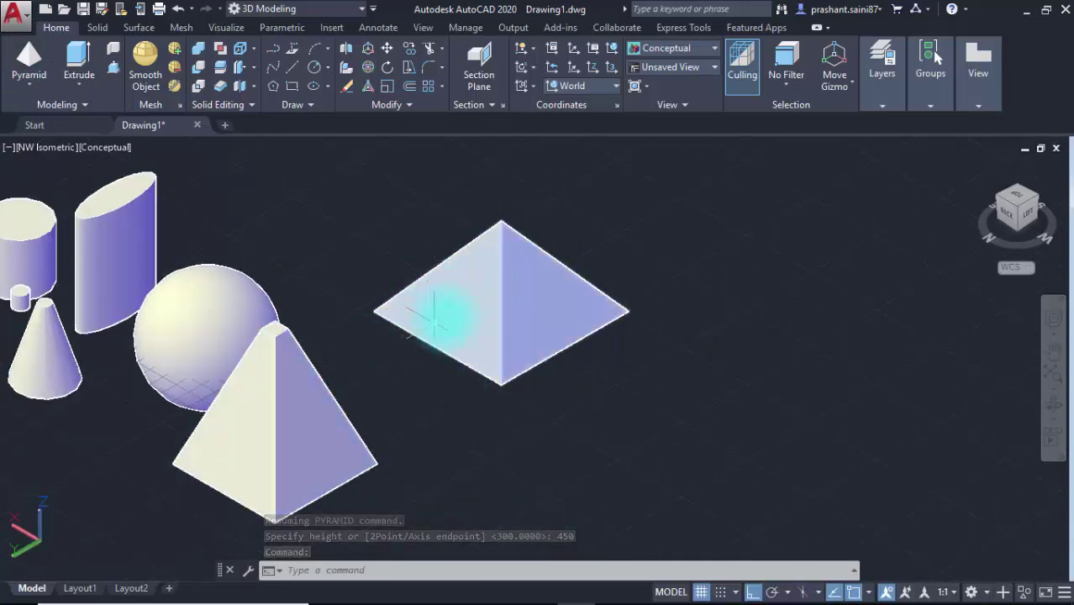
click(22, 90)
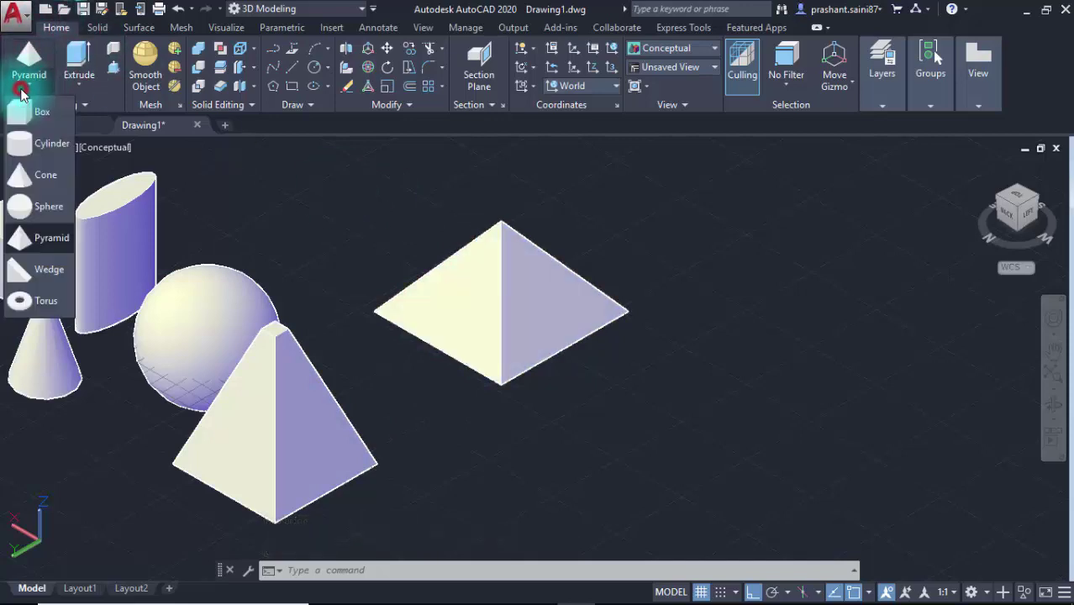
click(37, 238)
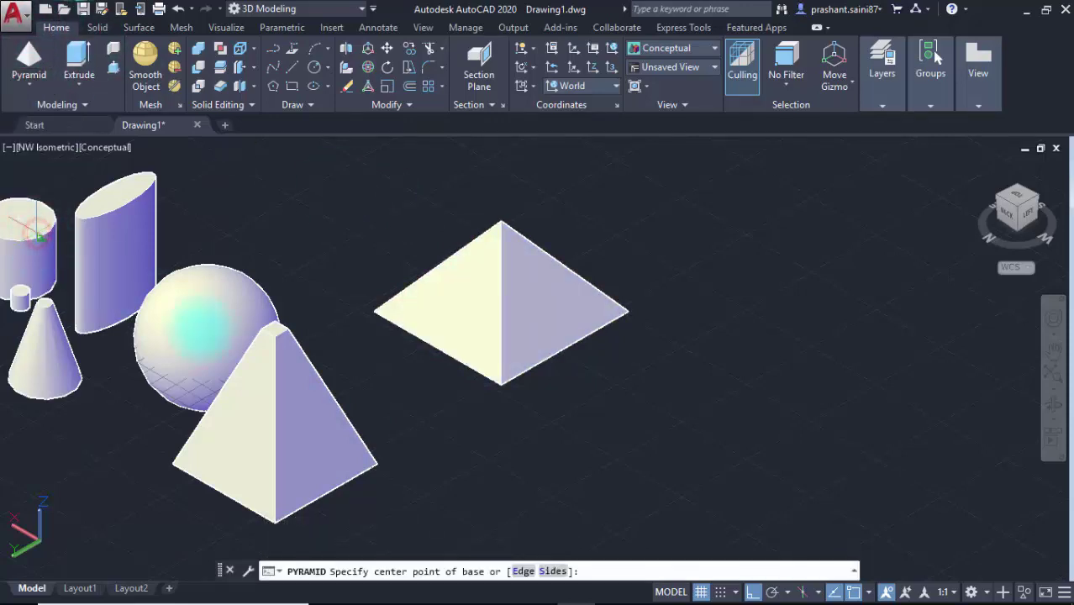
click(561, 572)
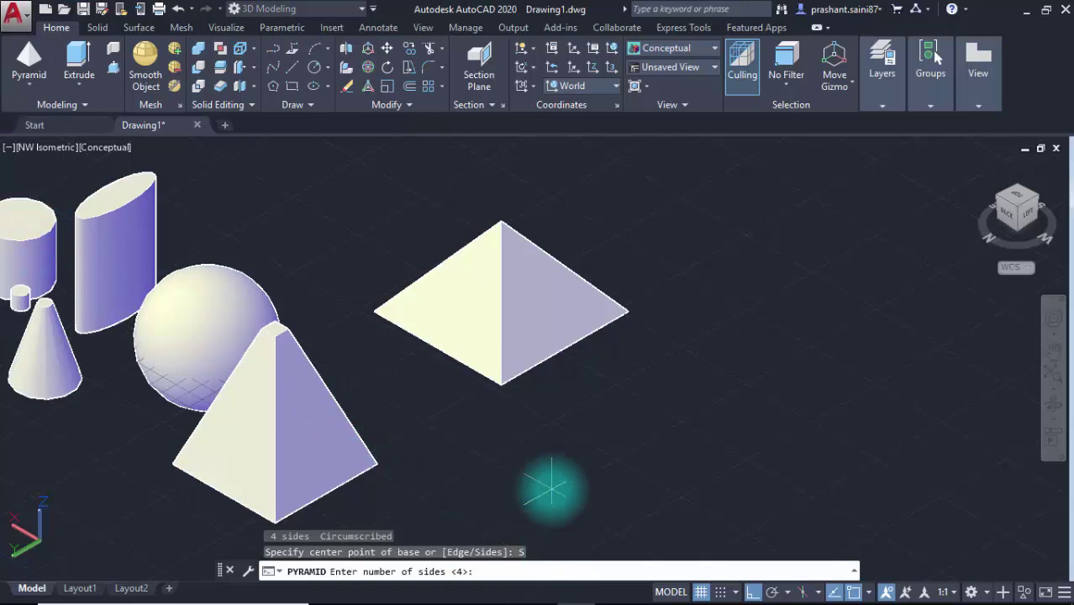
text(6)
key(Return)
- Place the hexagonal pyramid's center and base radius in front of the square pyramid, height 450
middle_drag(557, 486, 509, 443)
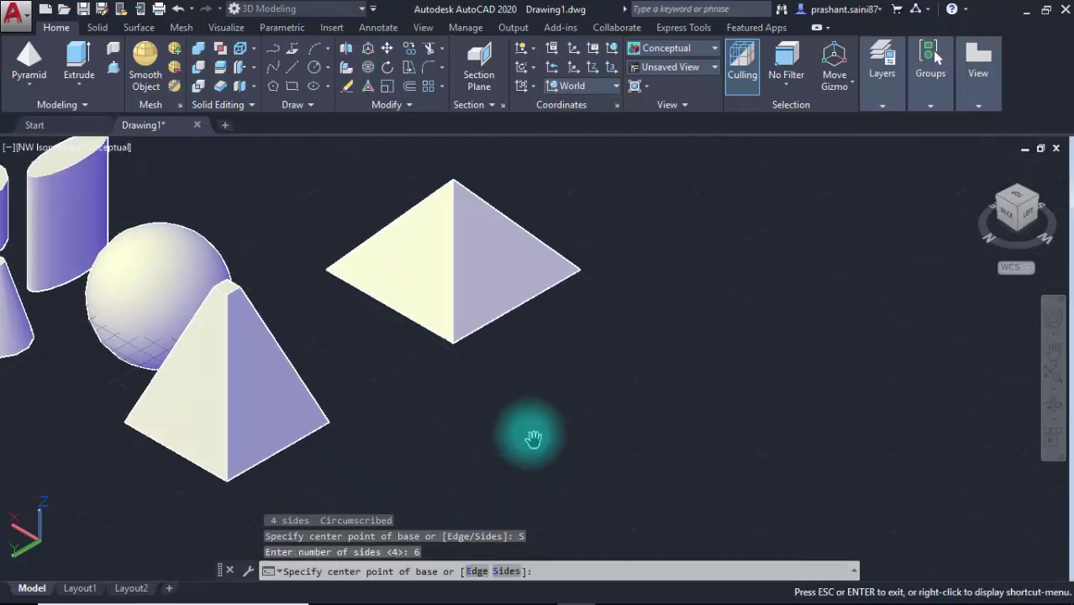
click(484, 439)
click(552, 498)
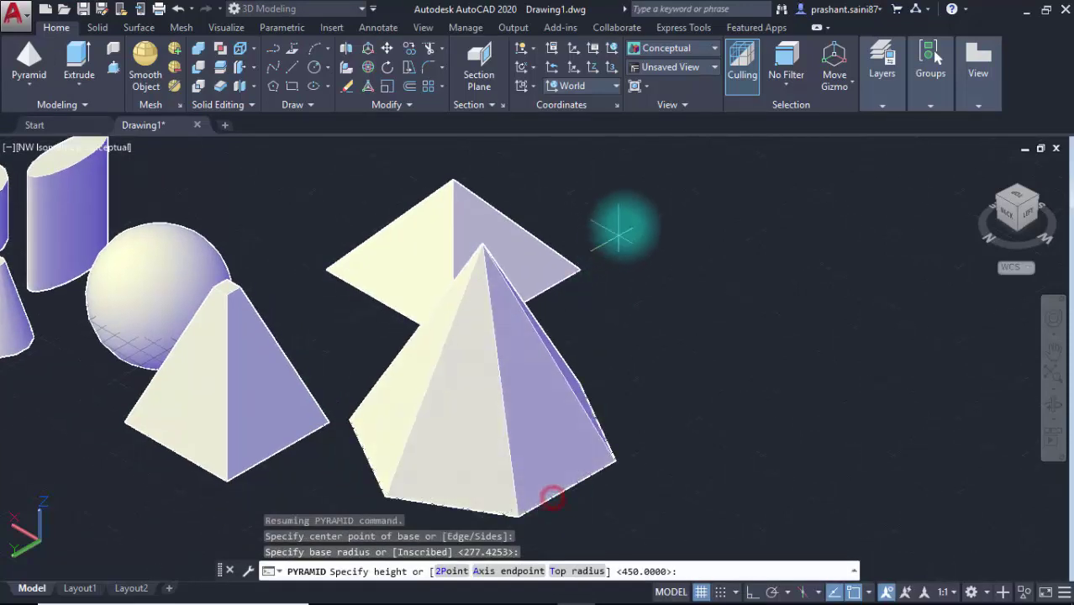
click(712, 151)
scroll(496, 344, down, 2)
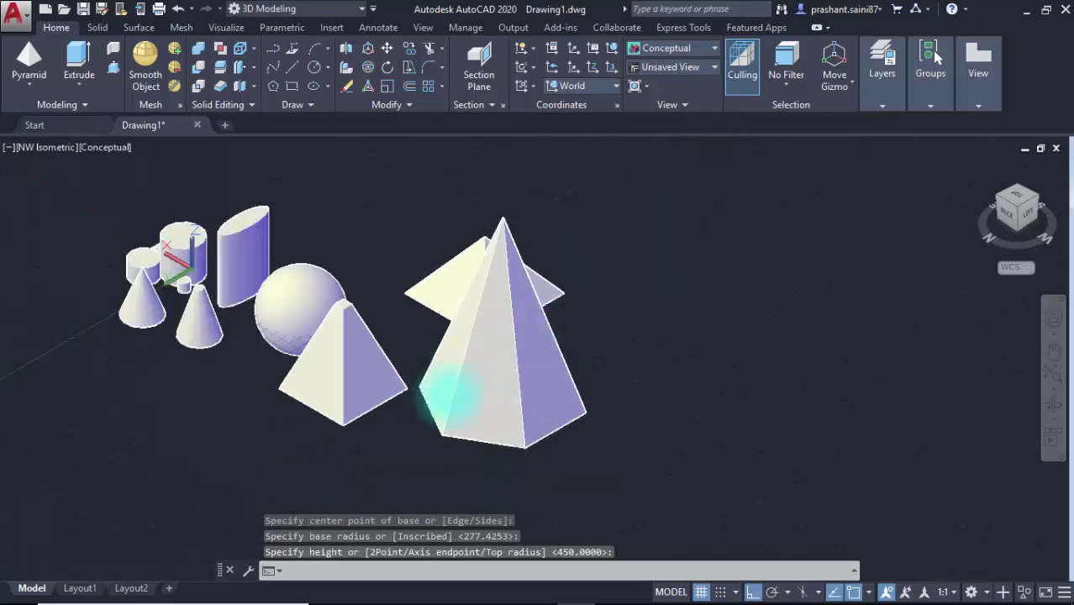
scroll(521, 361, up, 1)
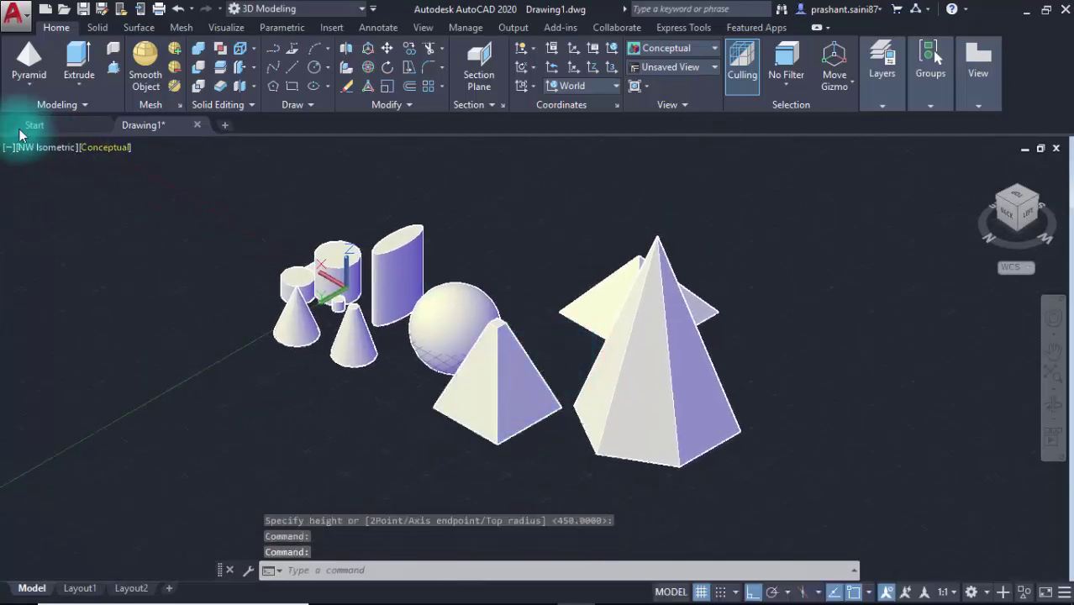
- Draw a long, narrow wedge in front of the cones, about 973.51 units high
click(32, 82)
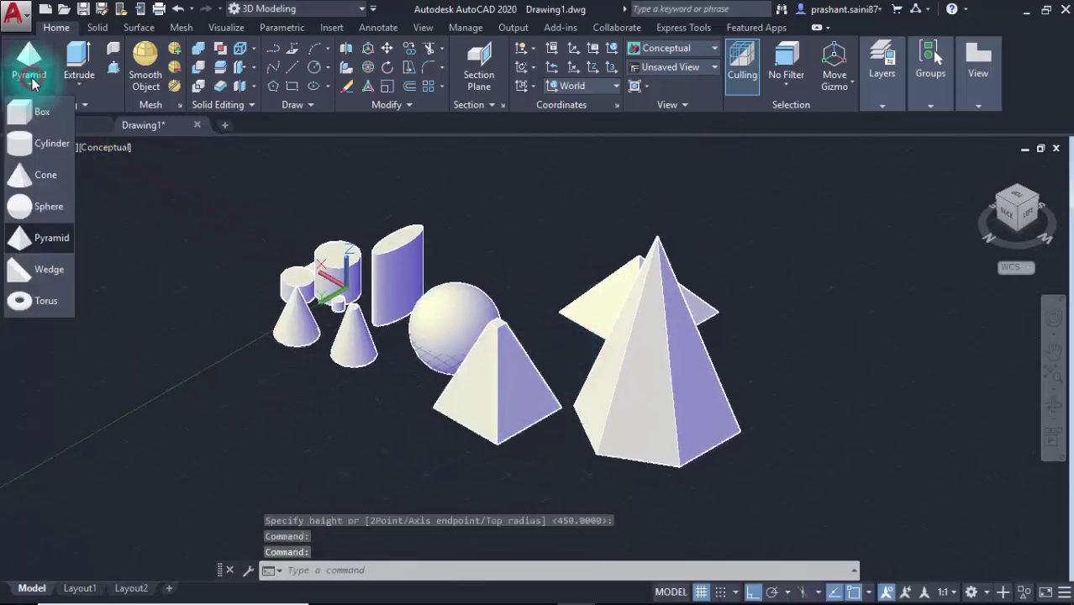
click(44, 272)
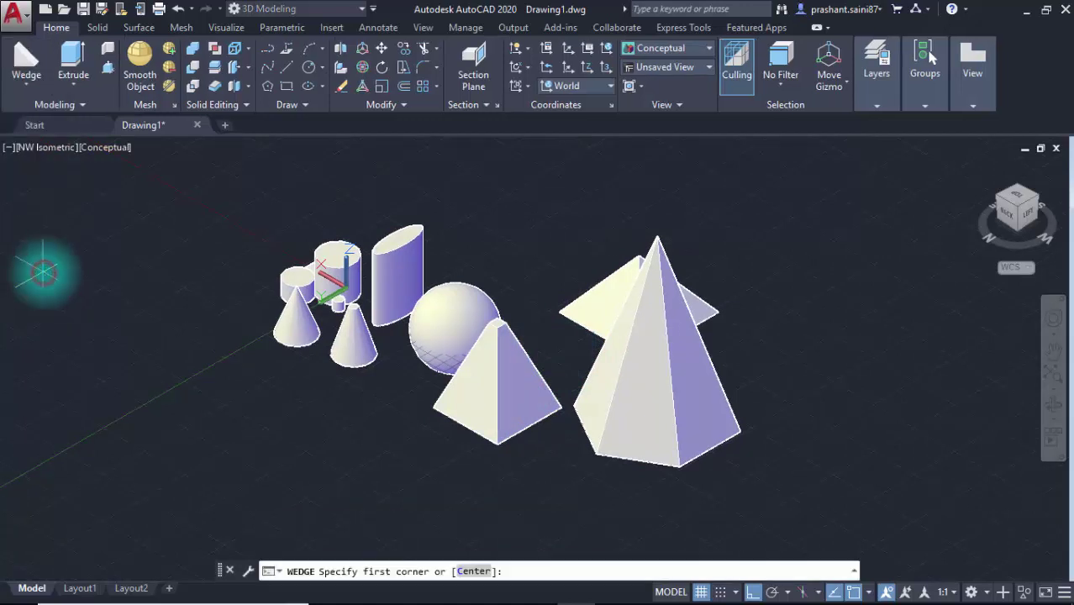
middle_drag(331, 432, 312, 390)
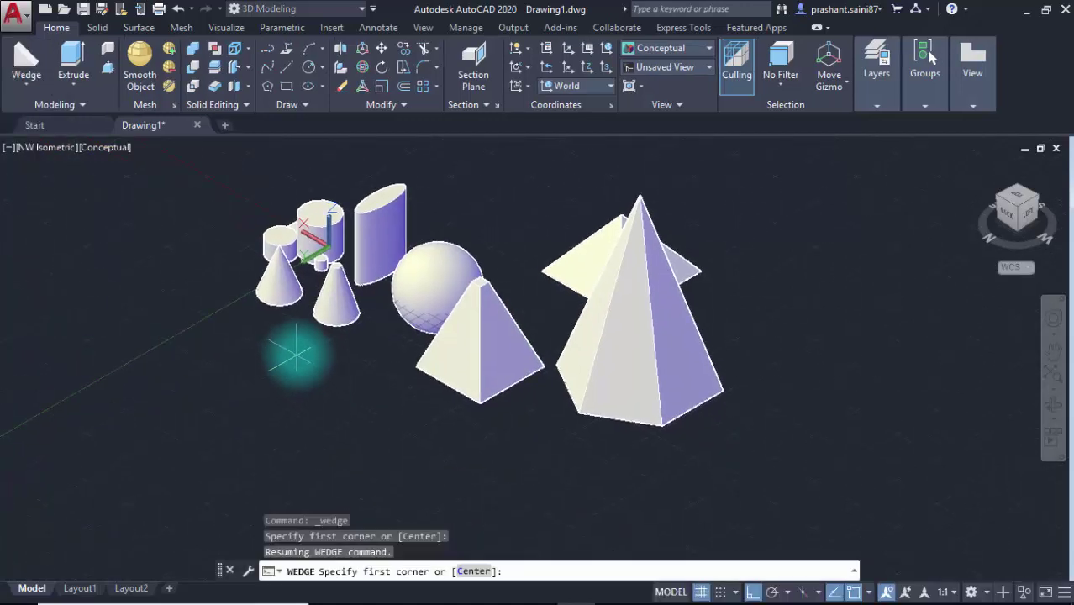
click(298, 354)
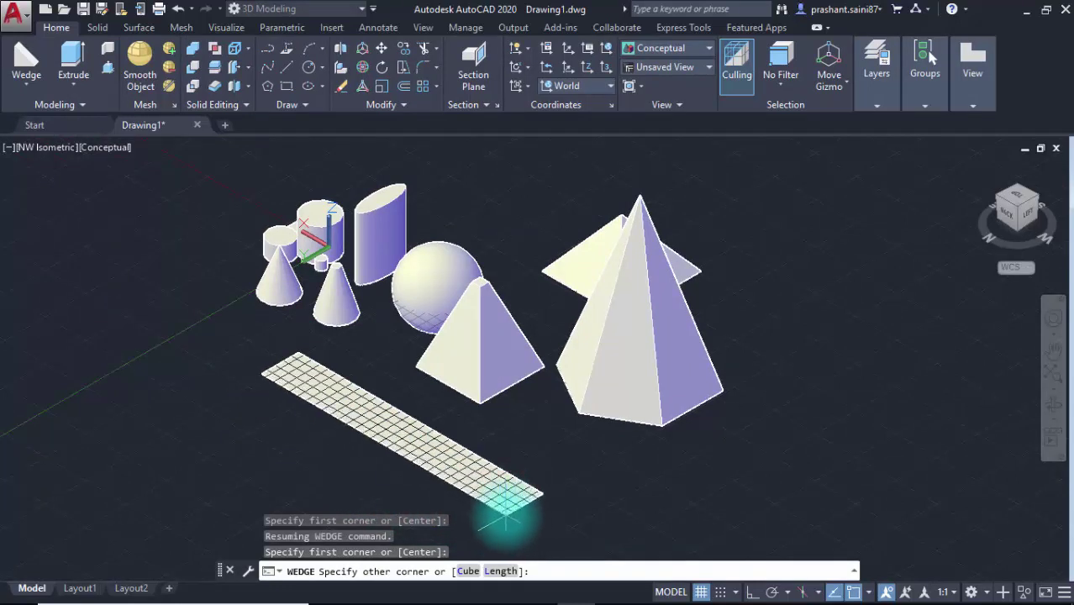
click(505, 516)
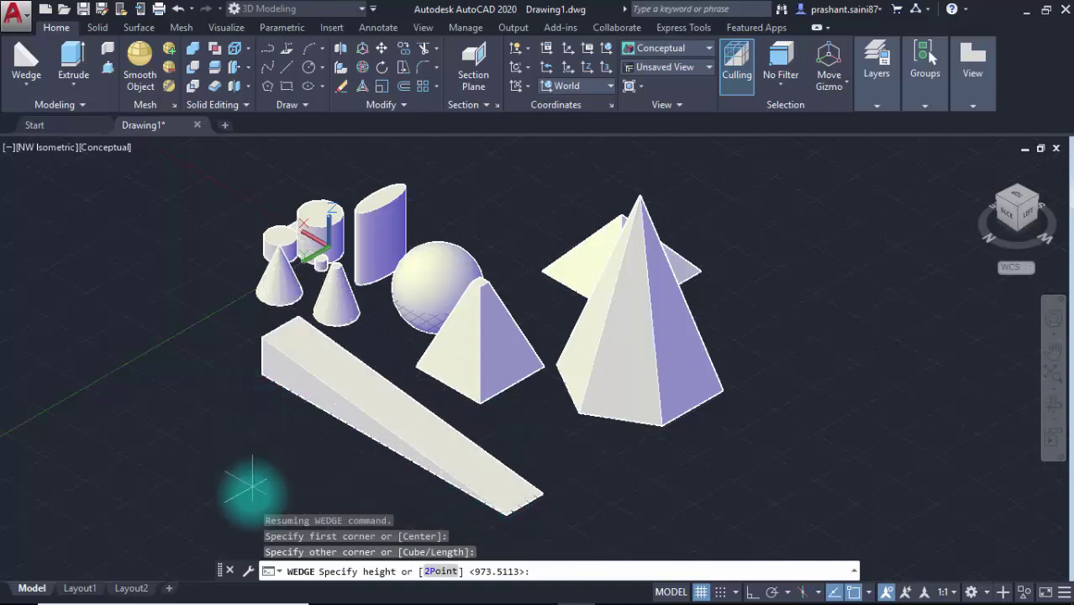
click(251, 424)
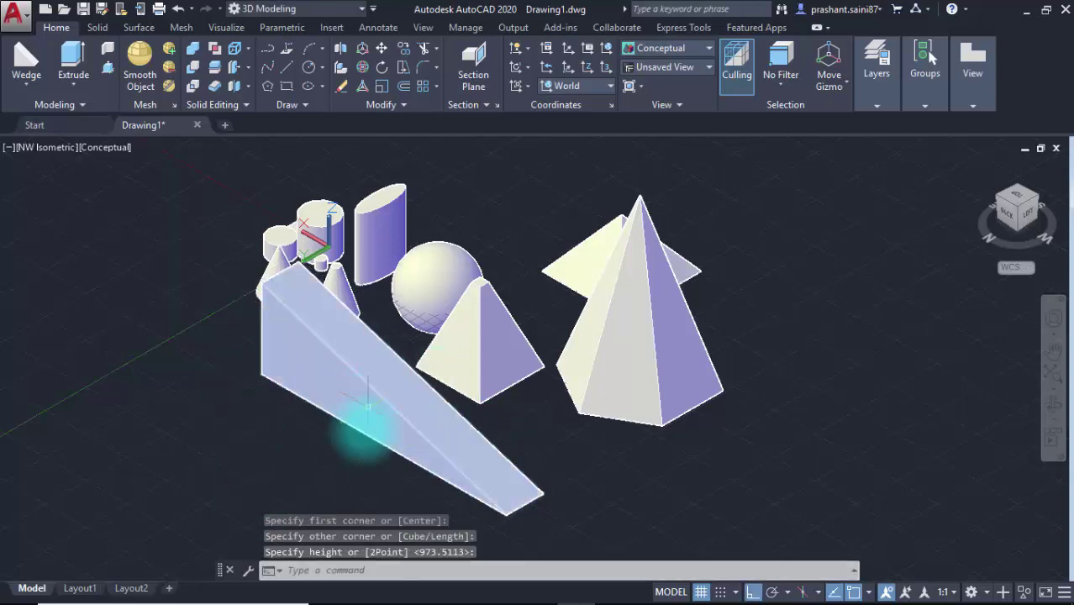
middle_drag(289, 340, 306, 348)
click(307, 348)
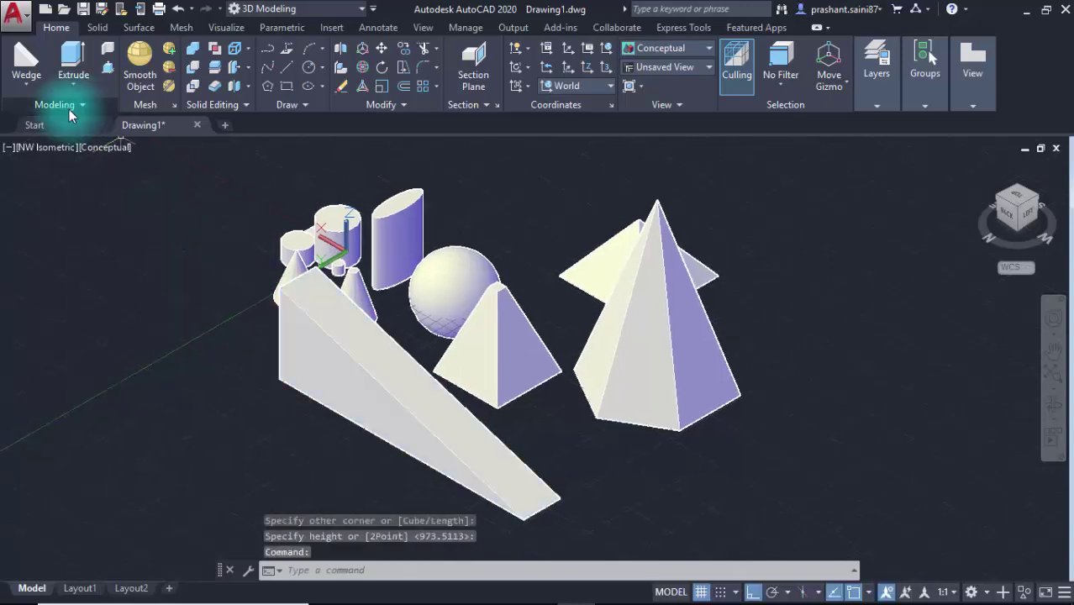
- Start a new wedge and place its first corner left of the large wedge
click(26, 83)
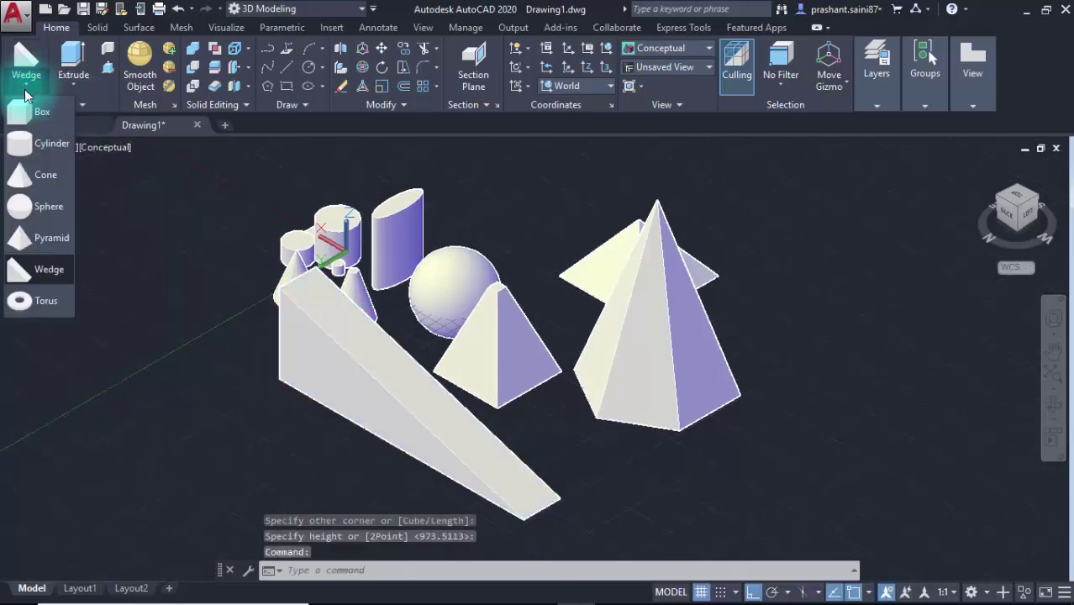
click(40, 278)
middle_drag(323, 427, 419, 364)
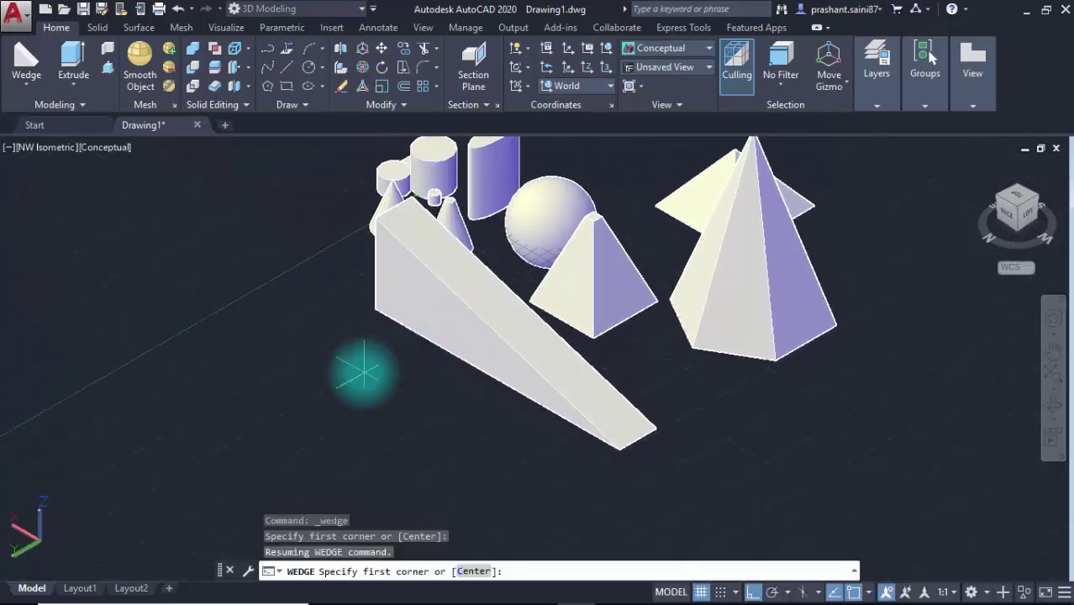
click(336, 359)
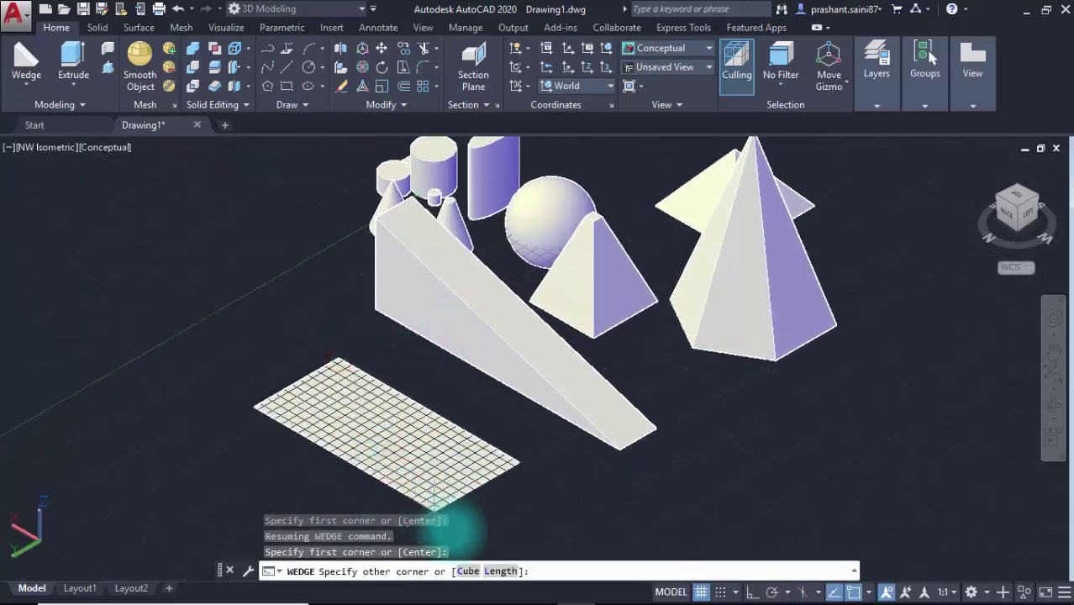
- Size the wedge at length 500, width 35 and height 50
click(491, 571)
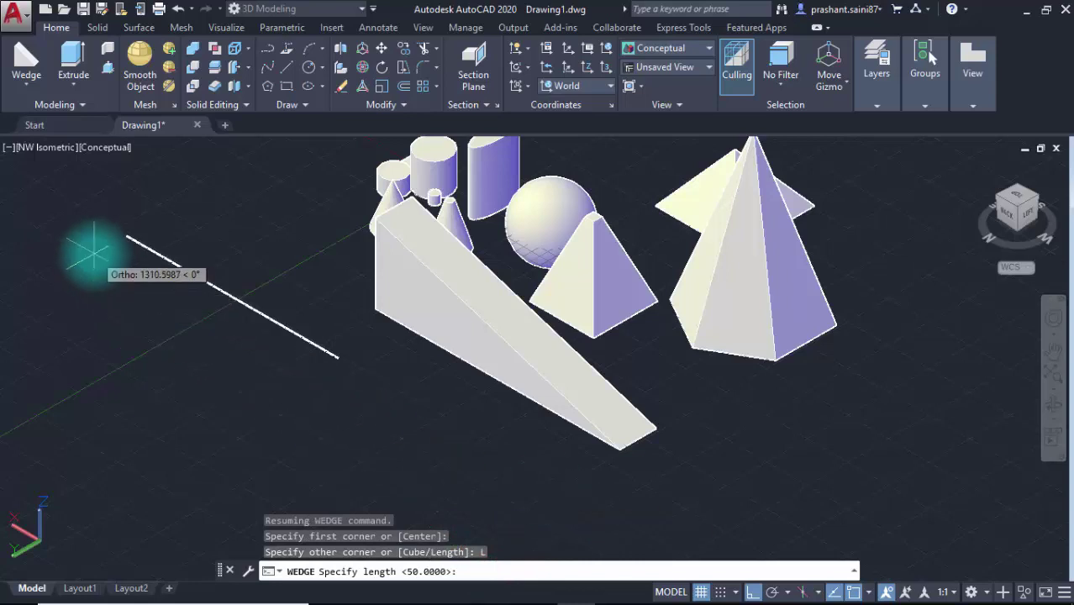
text(500)
key(Return)
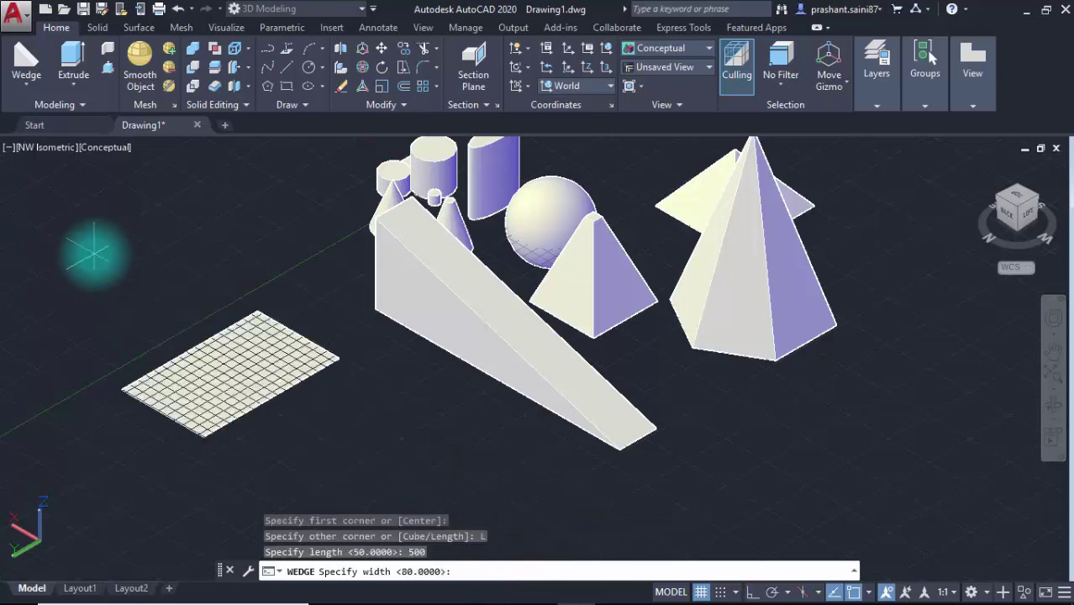
text(35)
key(Return)
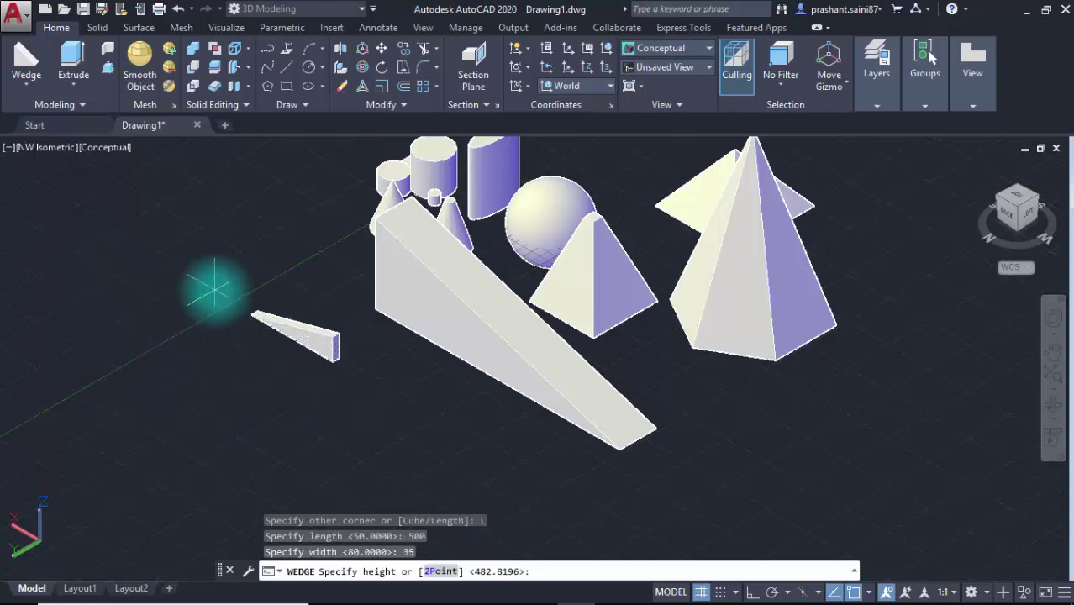
key(Return)
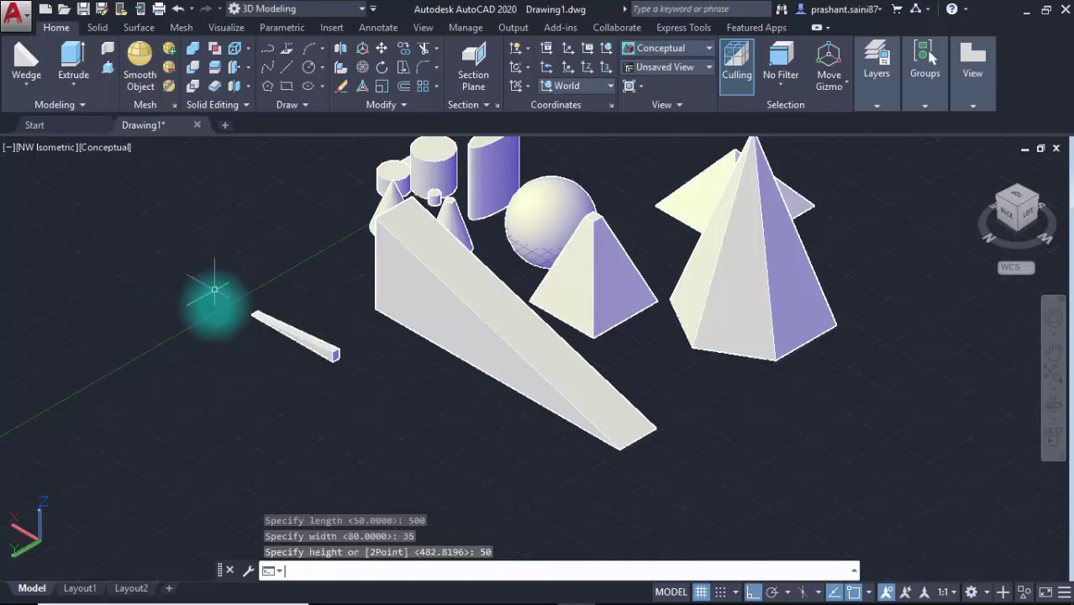
scroll(318, 395, up, 5)
middle_drag(312, 331, 385, 393)
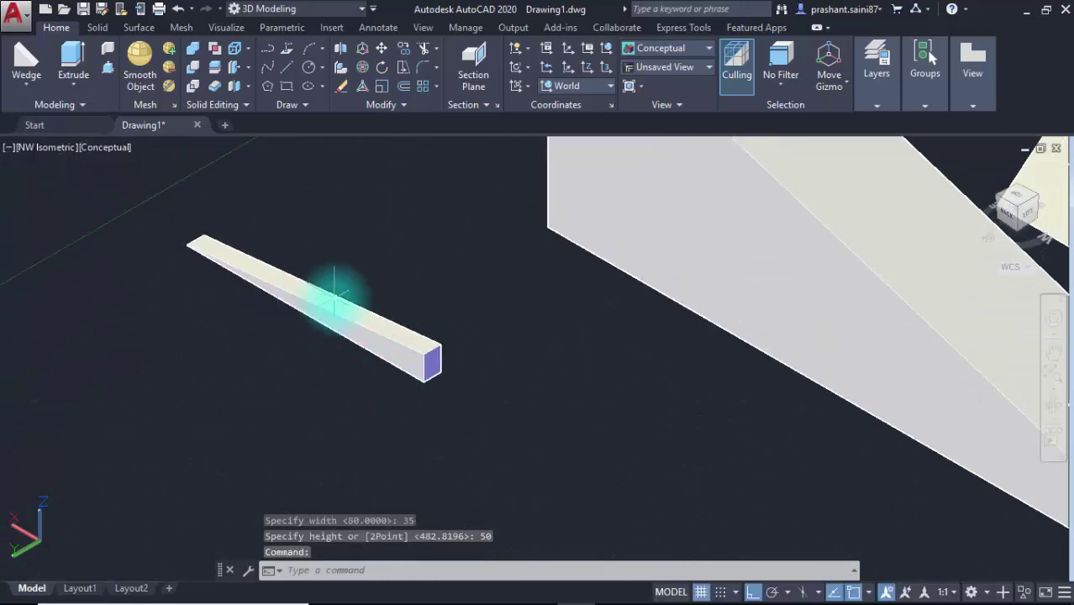
scroll(329, 307, down, 3)
scroll(319, 309, down, 3)
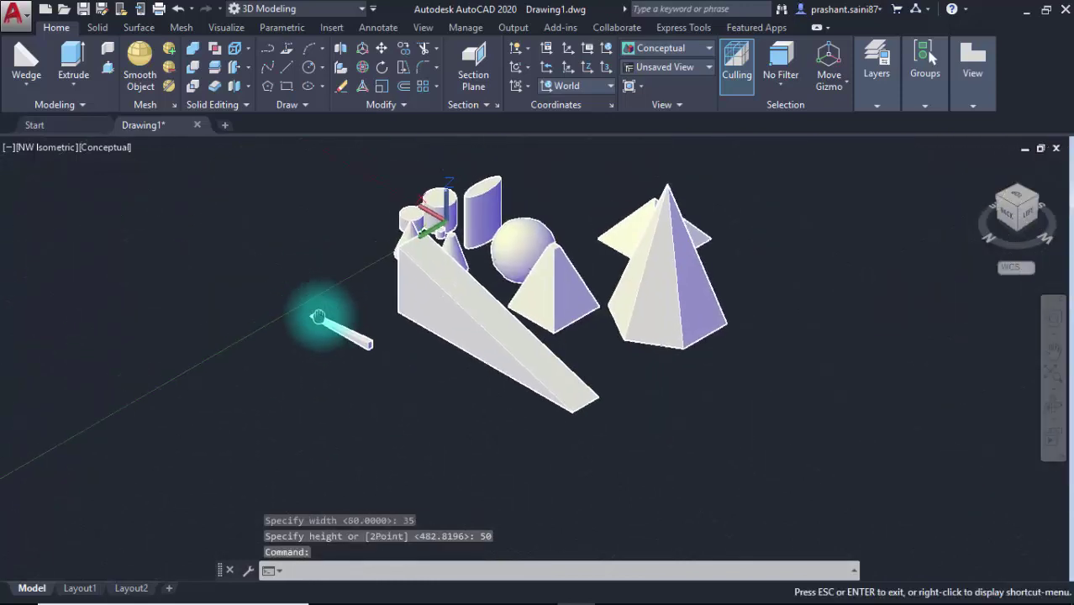
- Create a torus in front of the wedges with radius 800 and tube radius 50
click(26, 85)
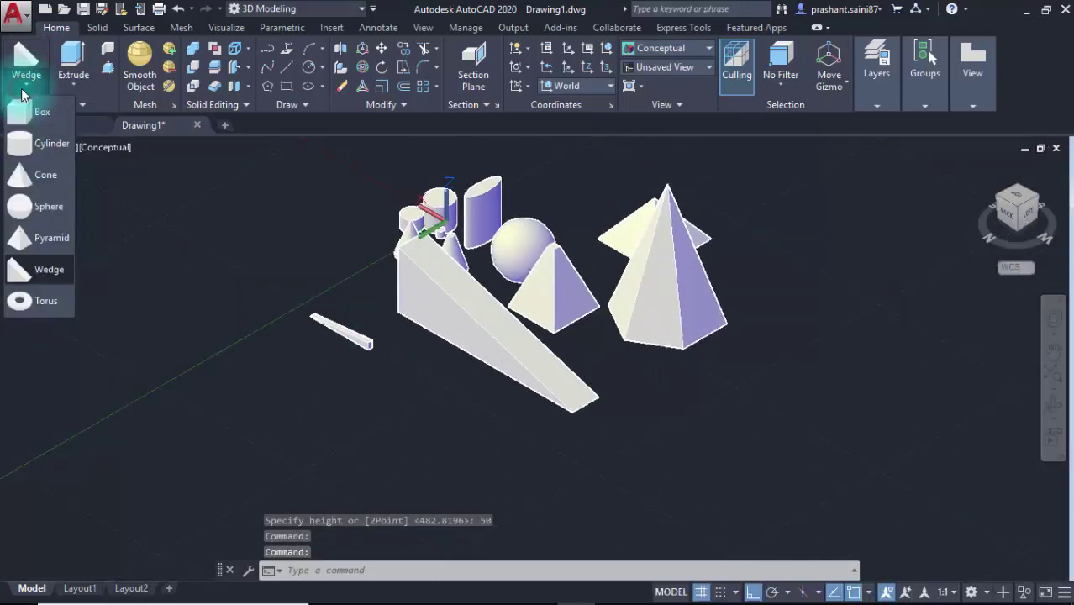
click(37, 311)
middle_drag(455, 358, 359, 311)
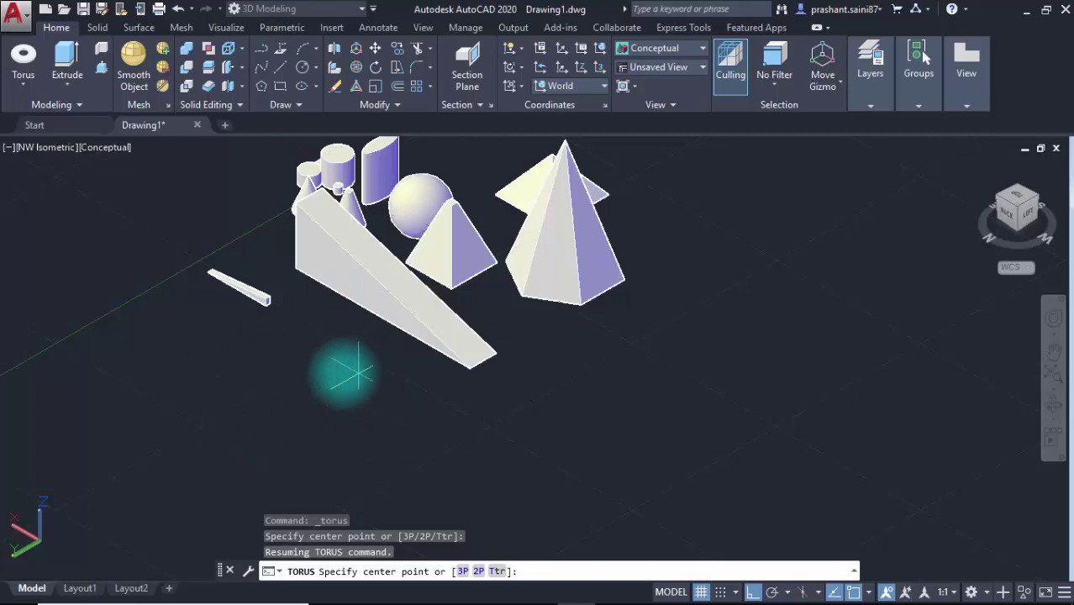
click(308, 403)
text(800)
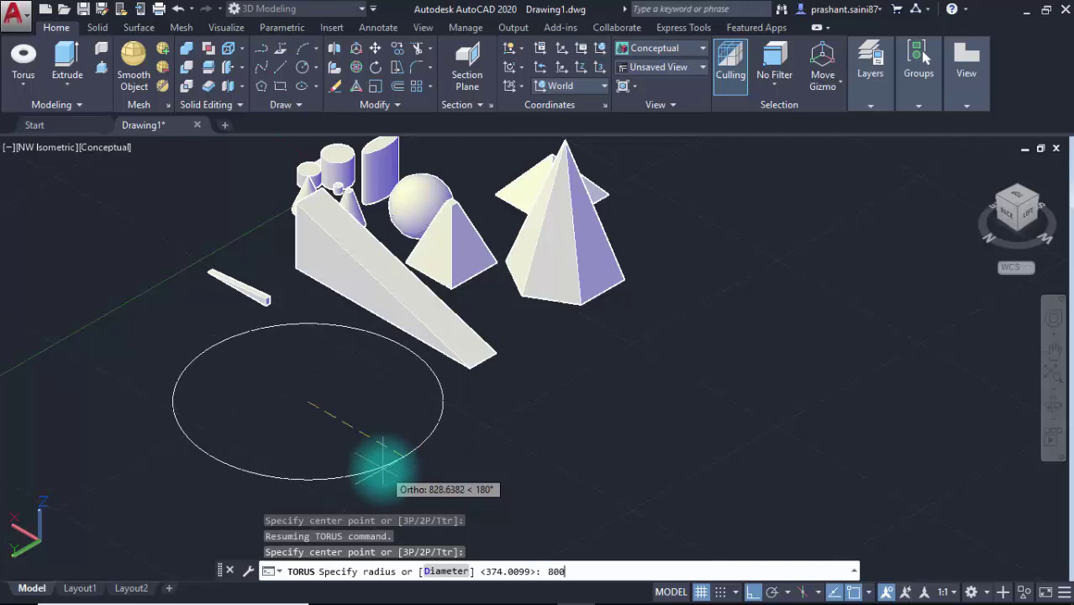
key(Return)
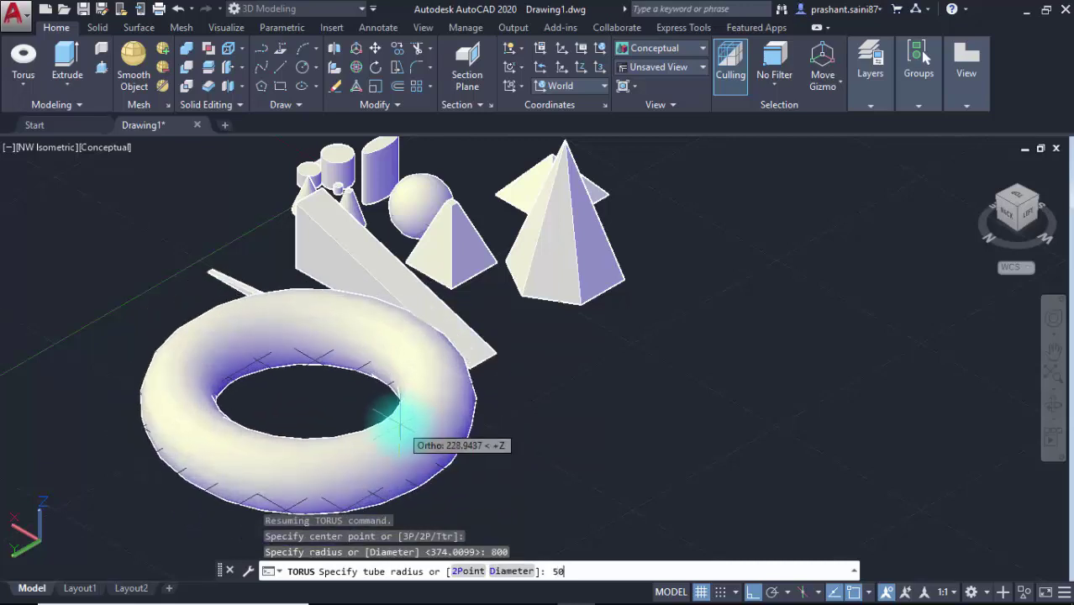
key(Return)
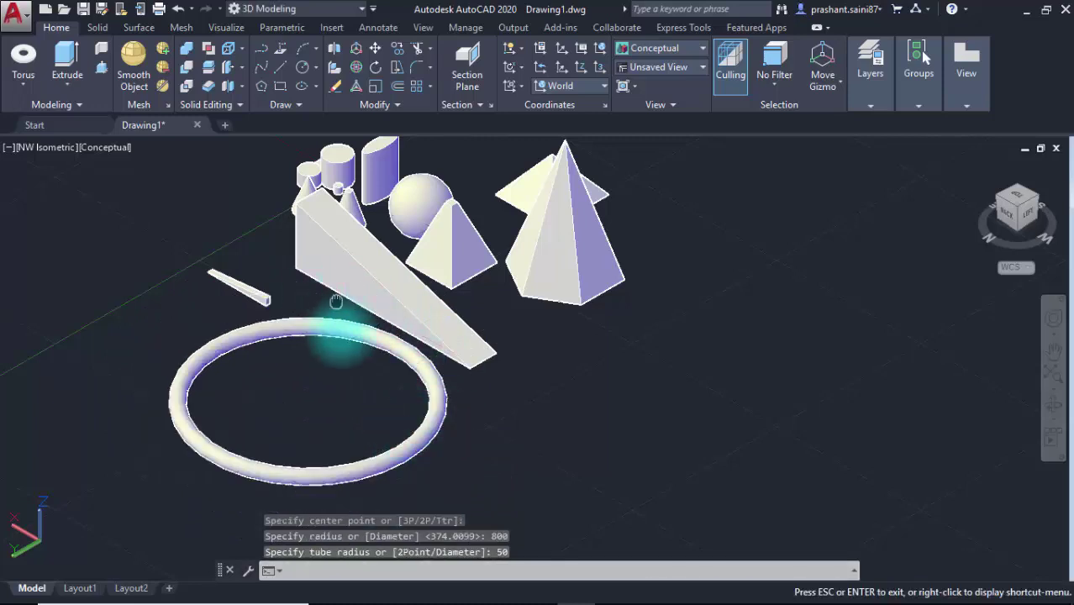
middle_drag(336, 300, 336, 345)
scroll(287, 324, up, 2)
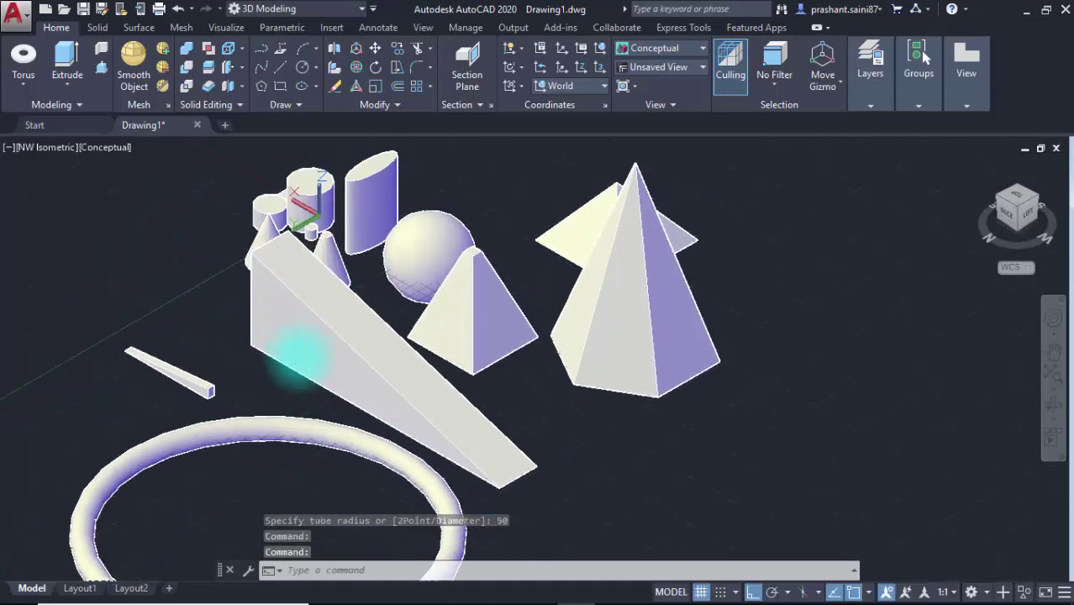
scroll(298, 327, down, 2)
scroll(299, 311, up, 1)
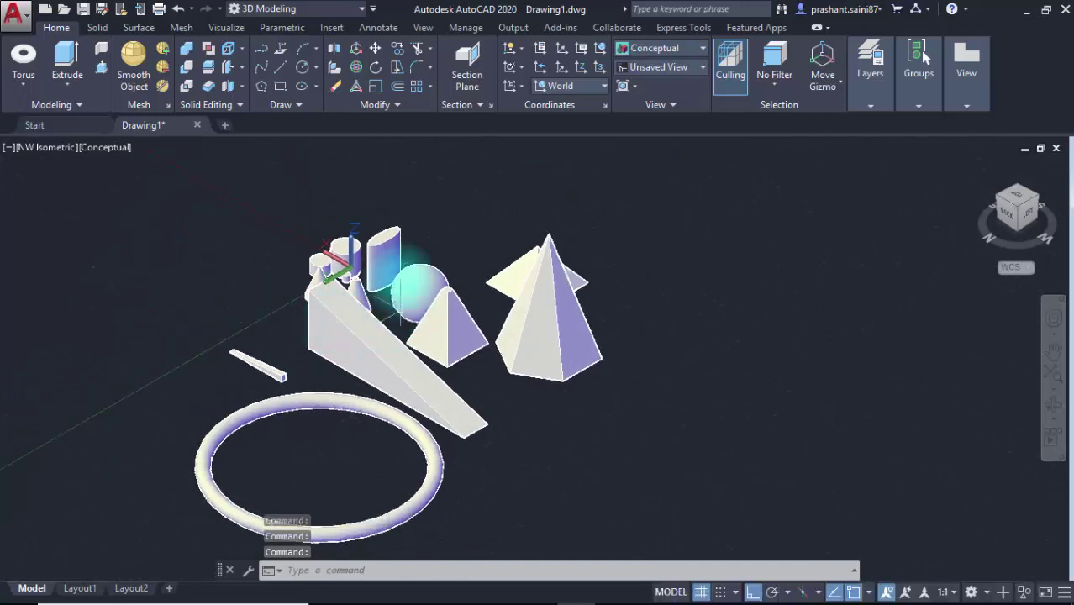
scroll(420, 235, up, 2)
scroll(395, 265, down, 1)
scroll(379, 319, down, 1)
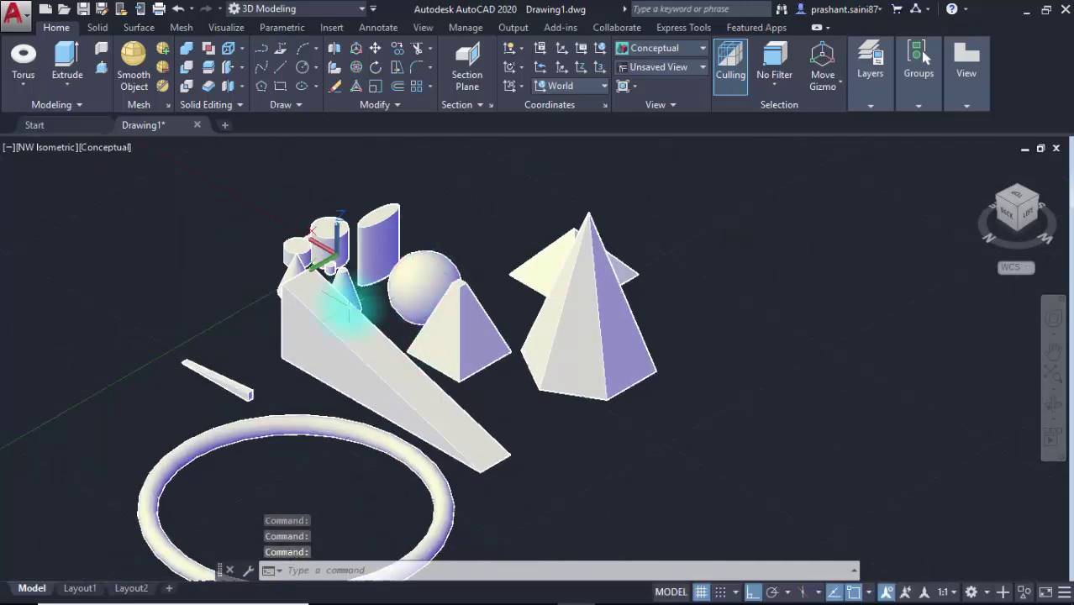
scroll(352, 303, up, 1)
middle_drag(401, 323, 378, 312)
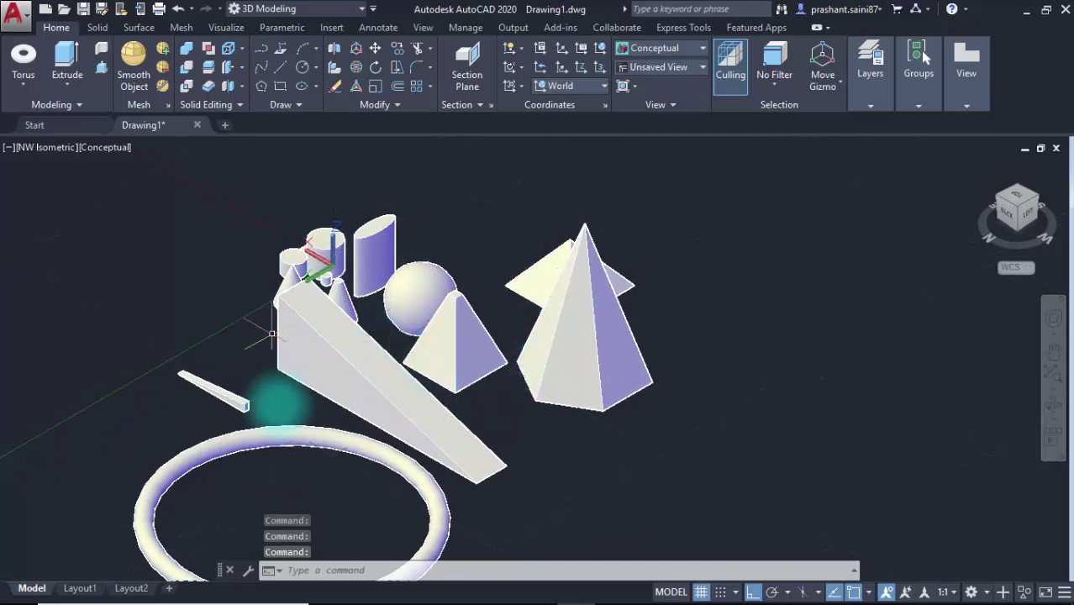
scroll(386, 352, up, 1)
key(Escape)
scroll(410, 377, down, 1)
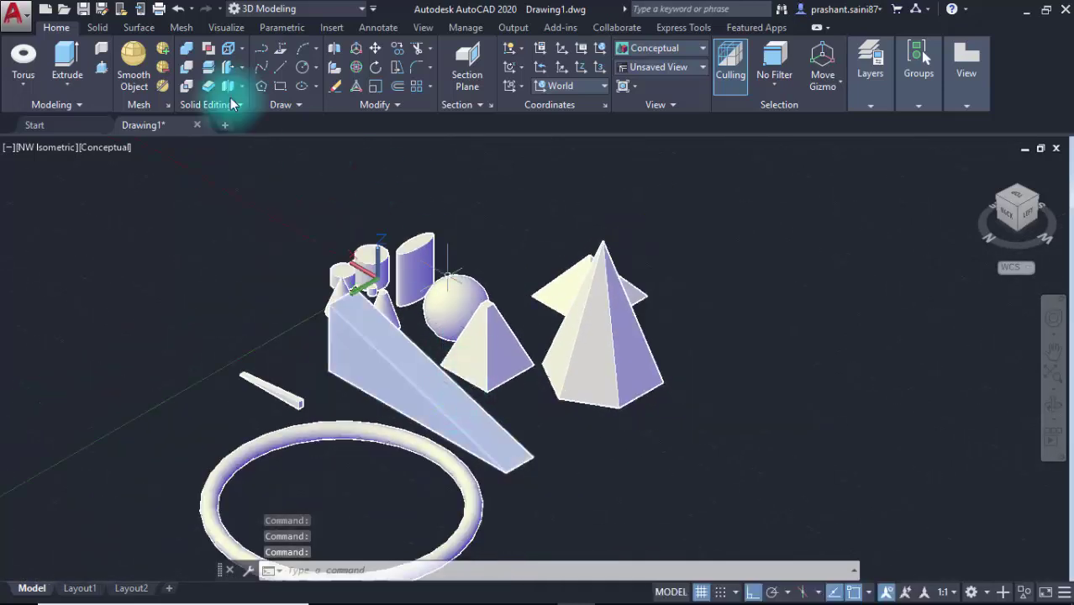
click(8, 94)
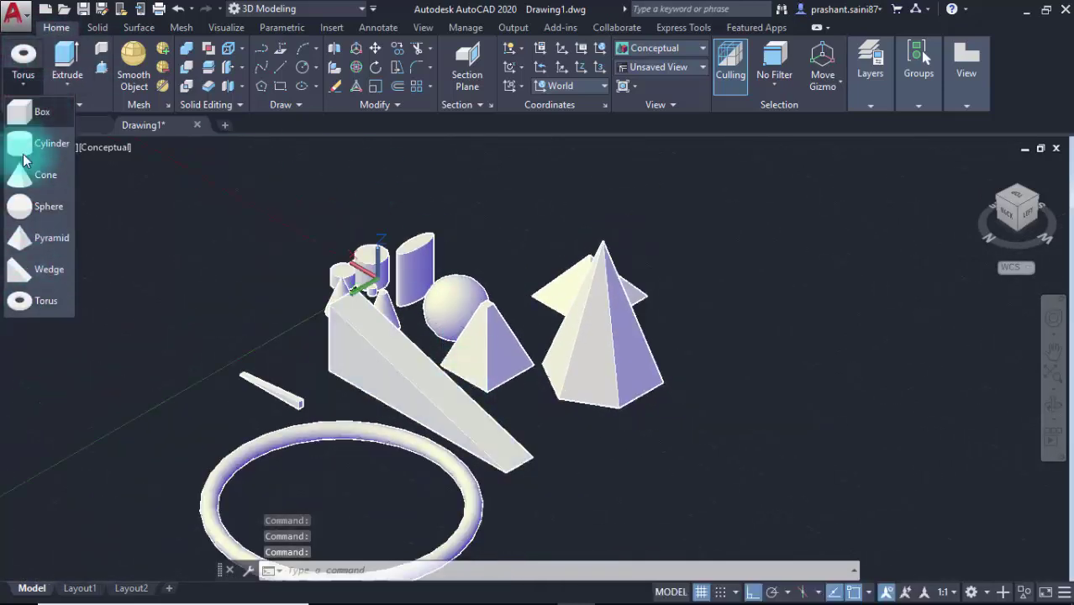
click(236, 283)
middle_drag(336, 267, 370, 206)
click(402, 286)
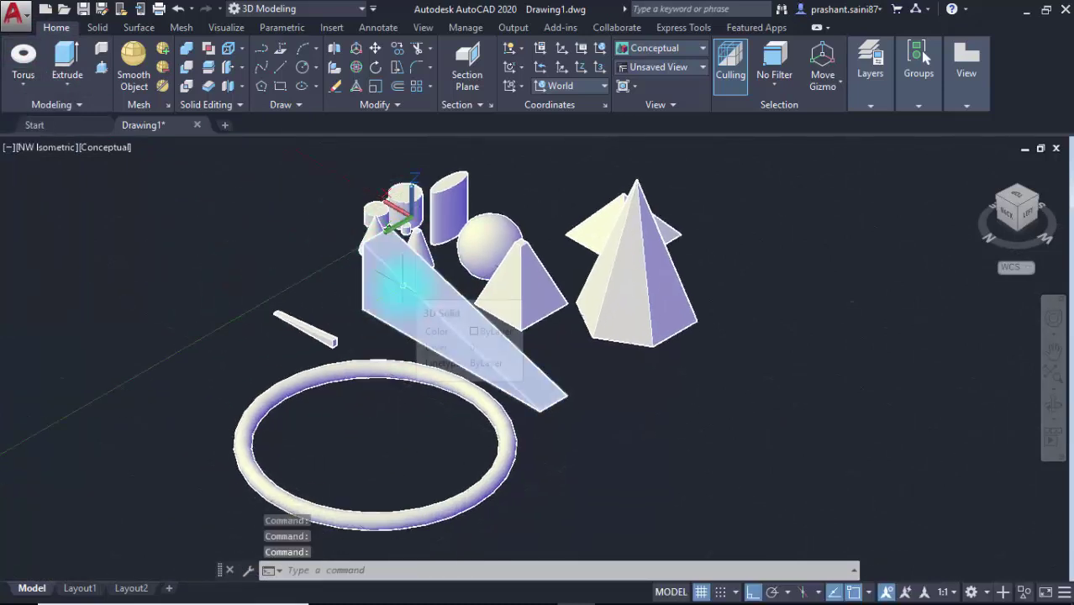
click(70, 88)
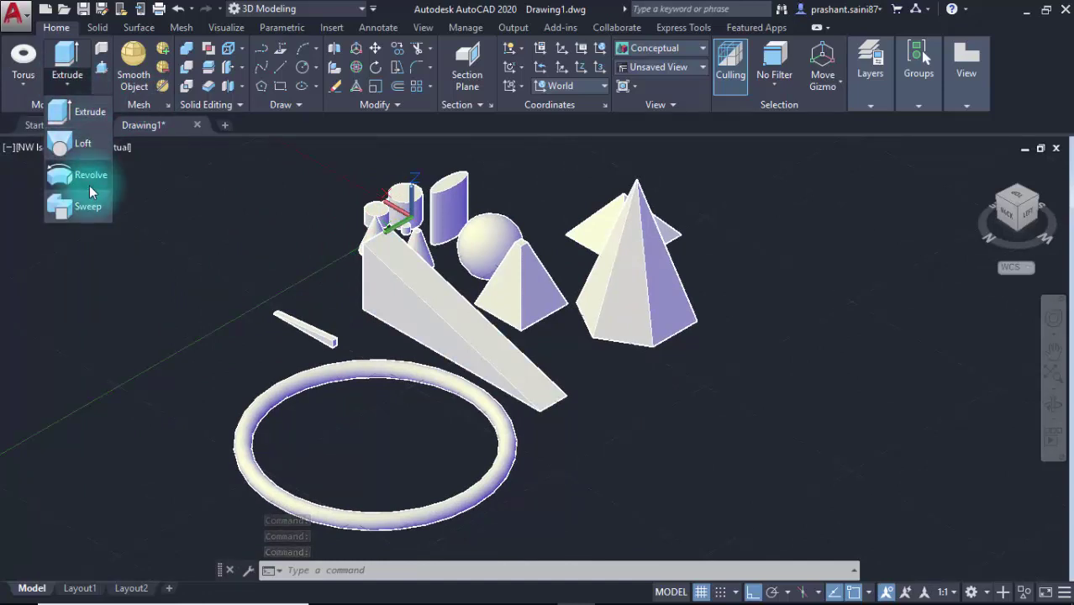
click(185, 266)
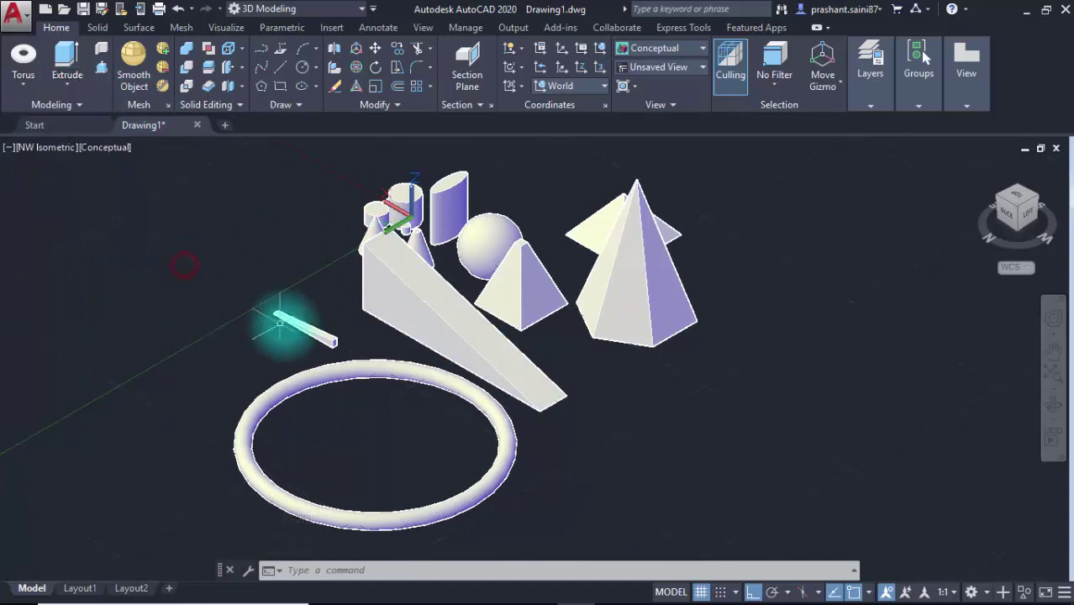
scroll(280, 323, up, 2)
scroll(275, 323, up, 2)
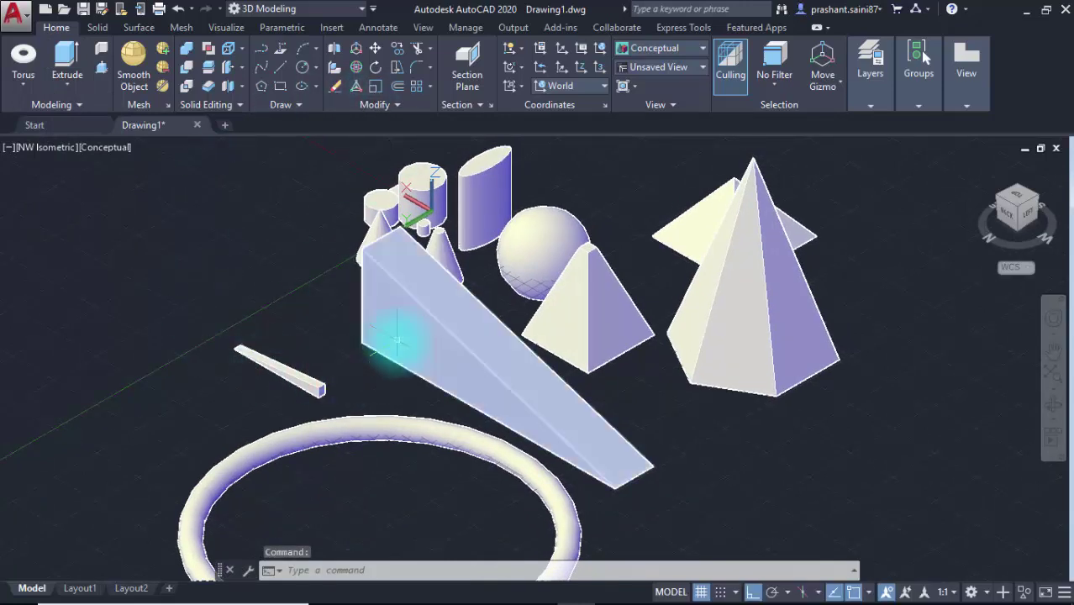
middle_drag(410, 306, 381, 326)
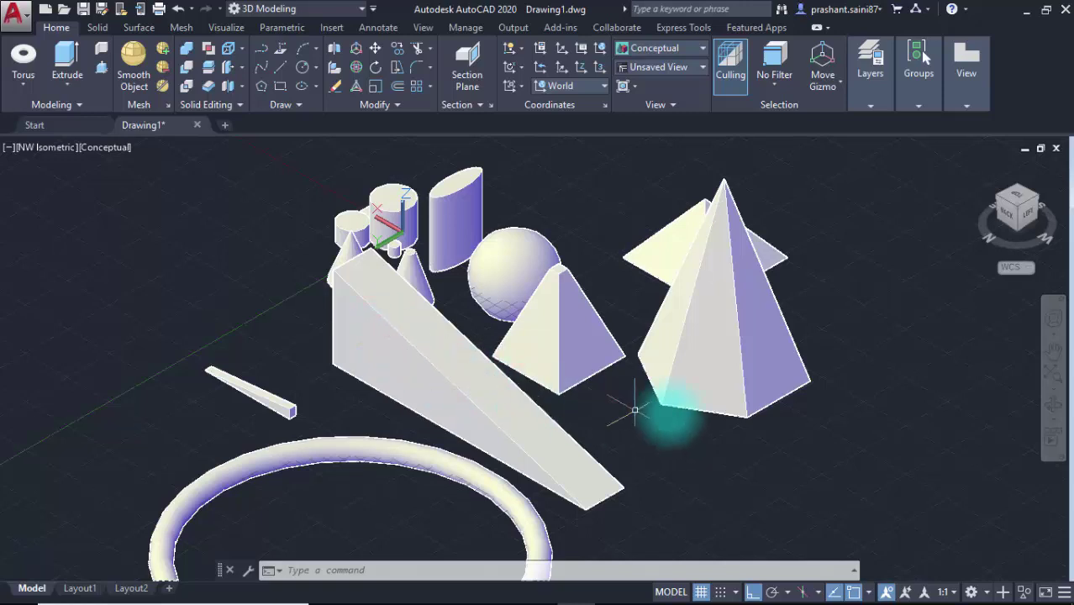
middle_drag(719, 425, 693, 427)
key(Escape)
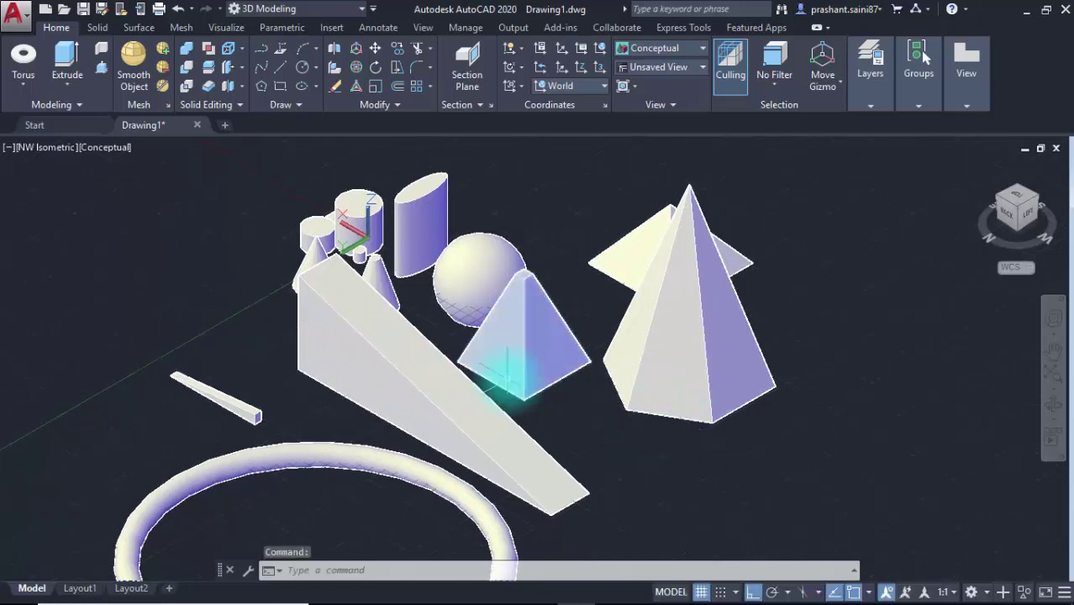